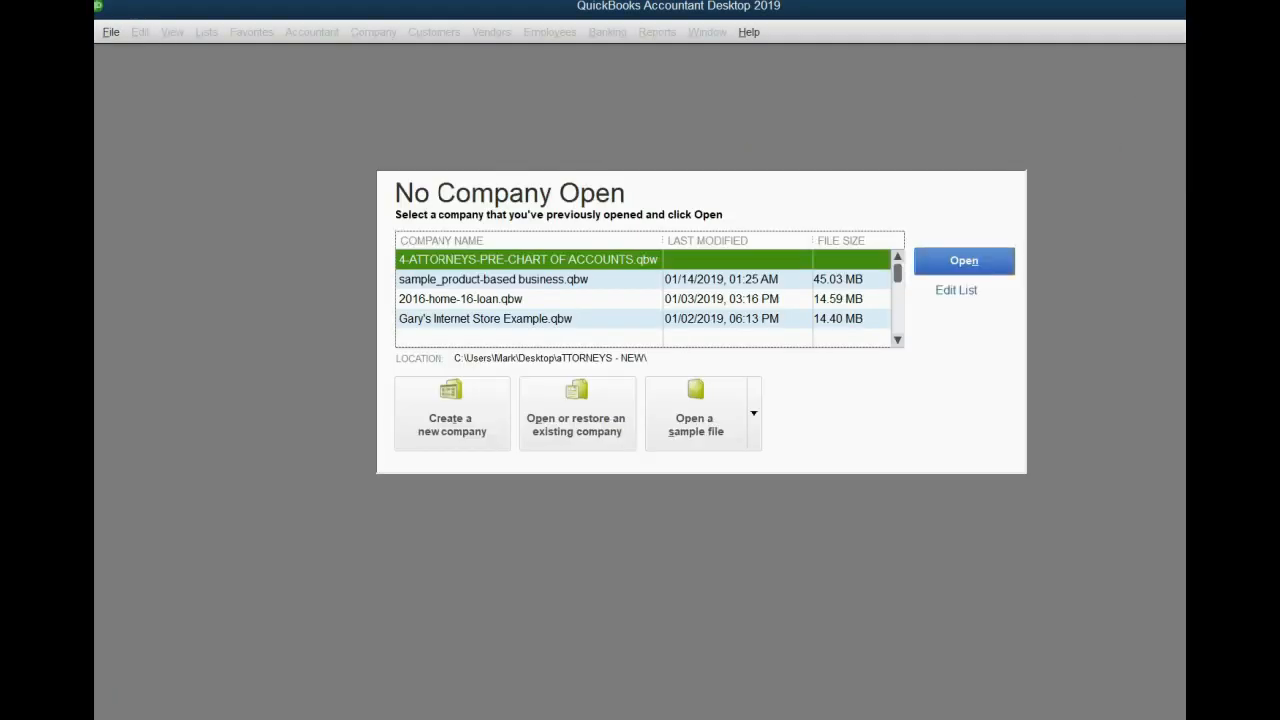
pyautogui.click(1278, 6)
pyautogui.moveTo(968, 127); pyautogui.dragTo(839, 15)
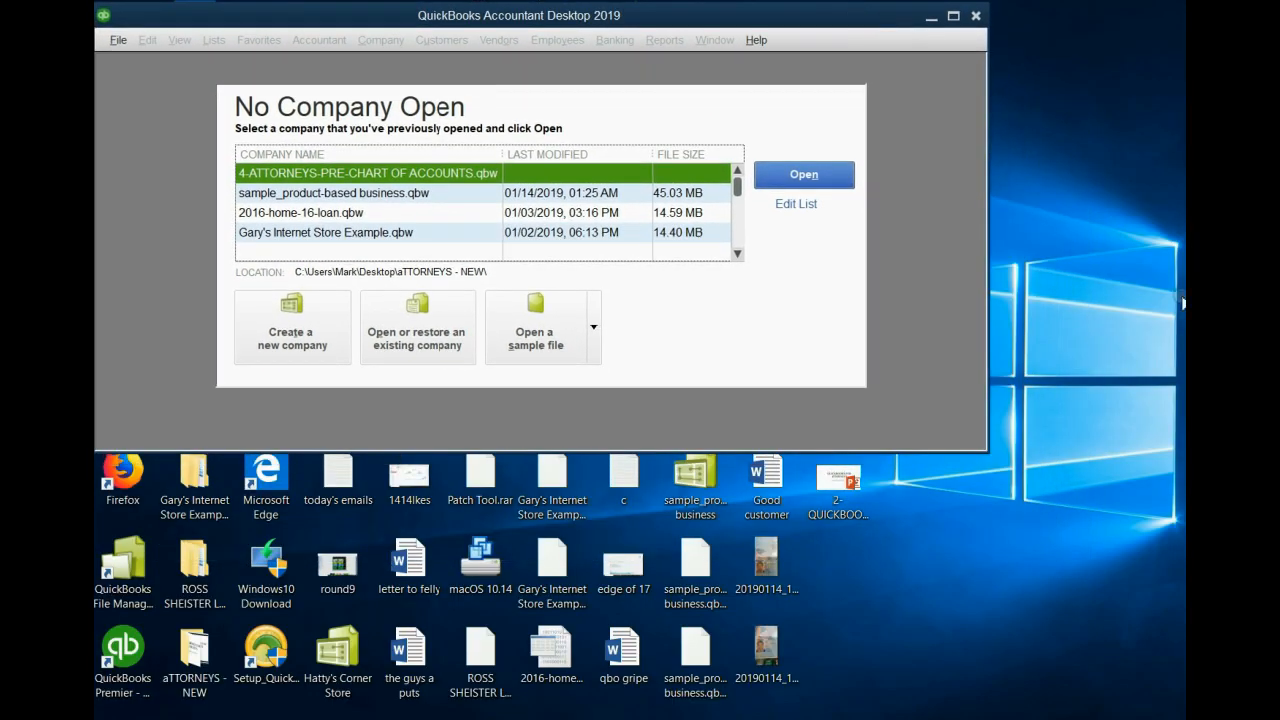
pyautogui.moveTo(988, 451); pyautogui.dragTo(1180, 714)
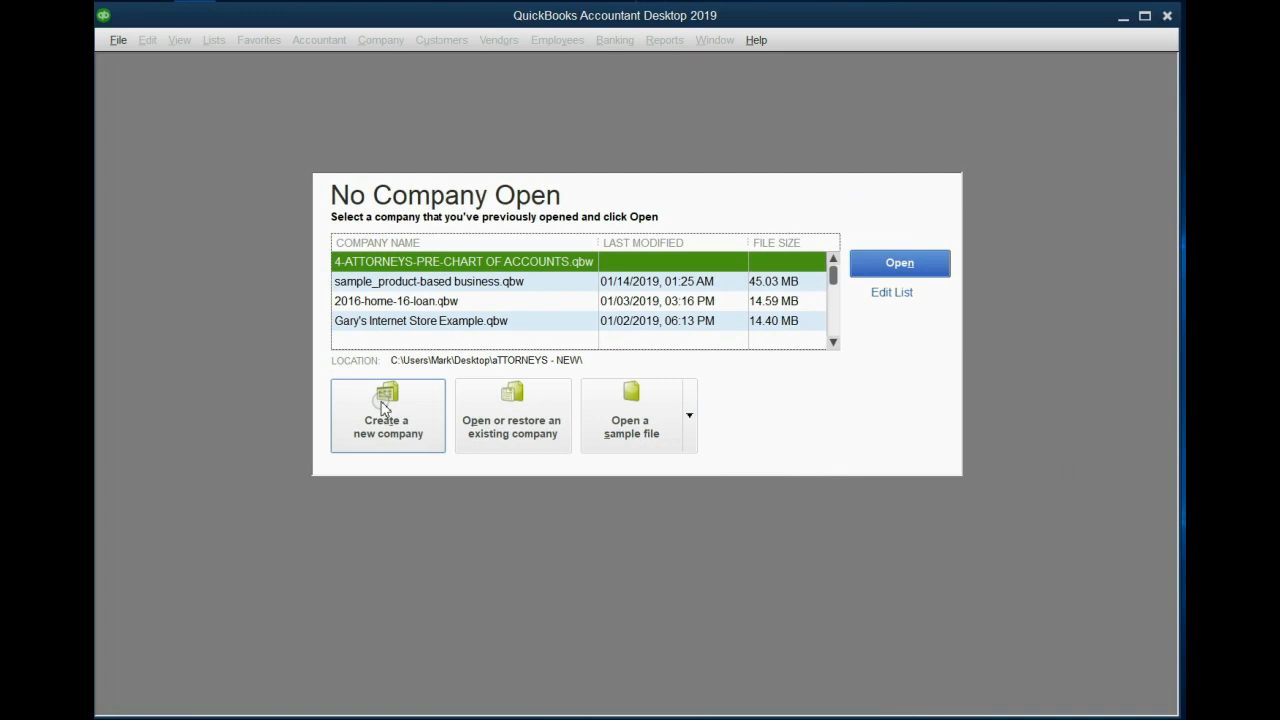
# - Start creating a new company file using Express Start
pyautogui.click(115, 40)
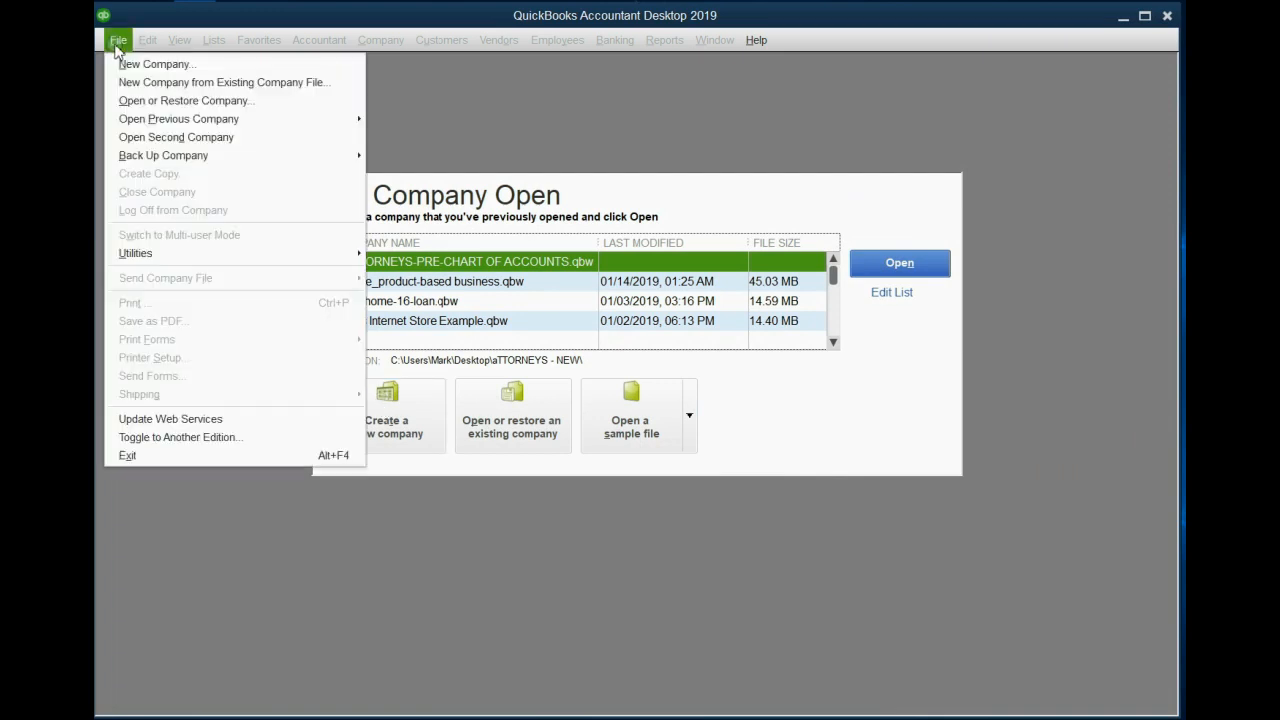
pyautogui.click(125, 62)
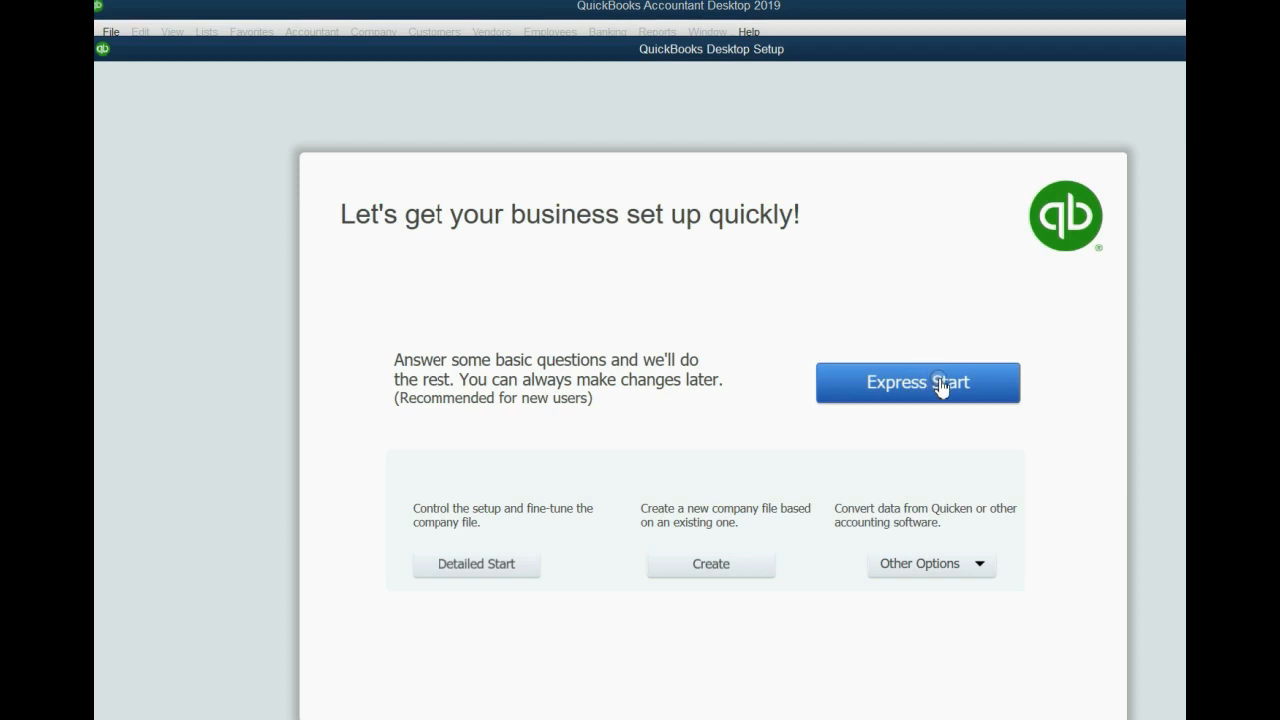
pyautogui.click(940, 384)
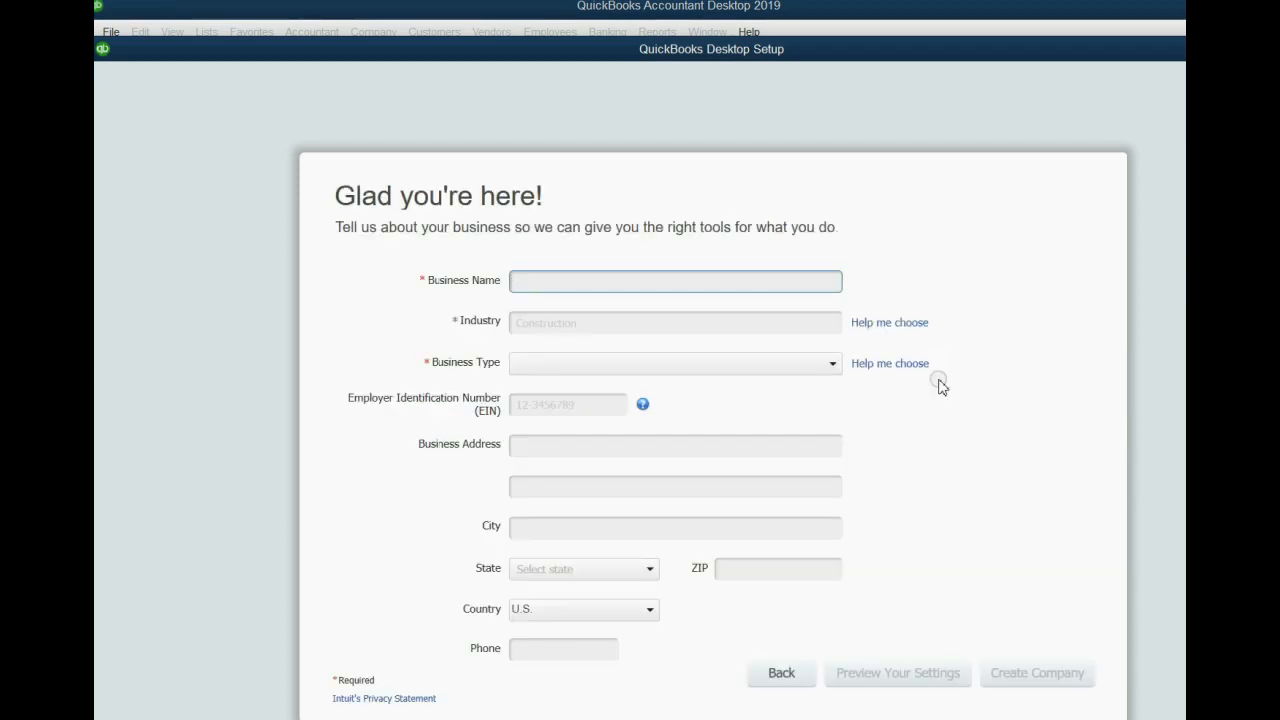
# - Enter Ross Sheister law Firm as the business name
pyautogui.write('Ro')
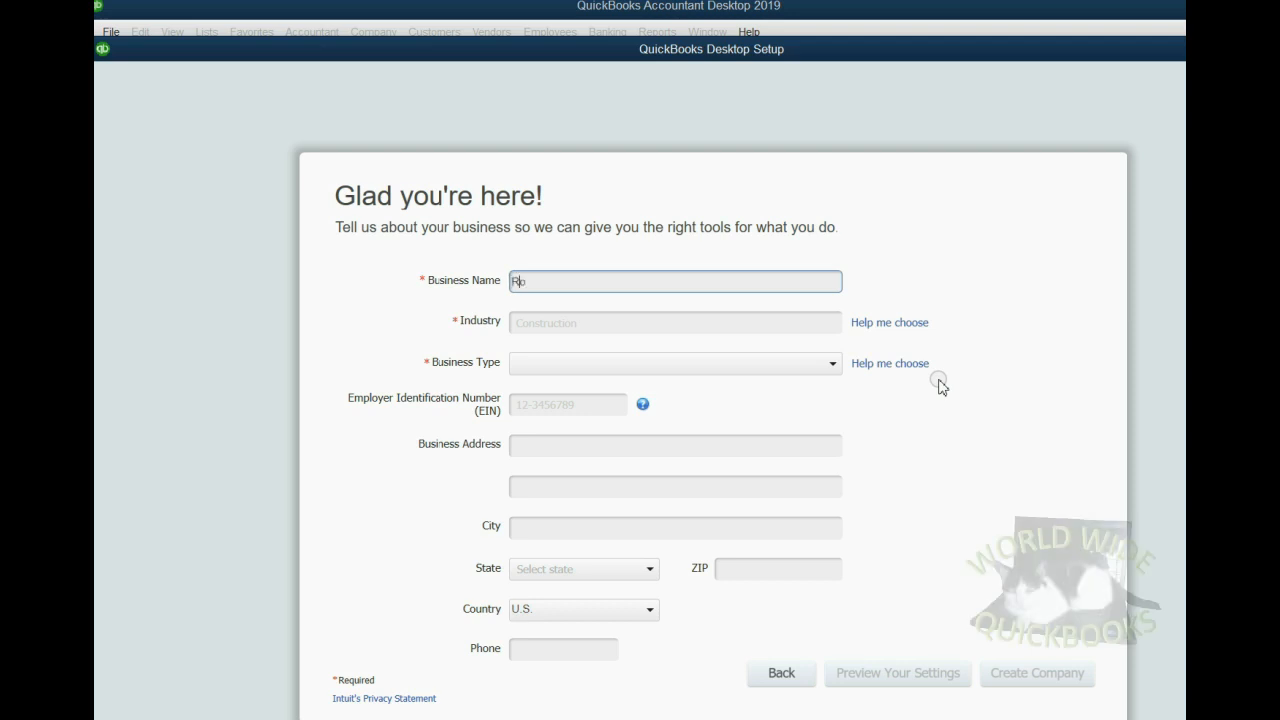
pyautogui.write('ss Sheister law Firm')
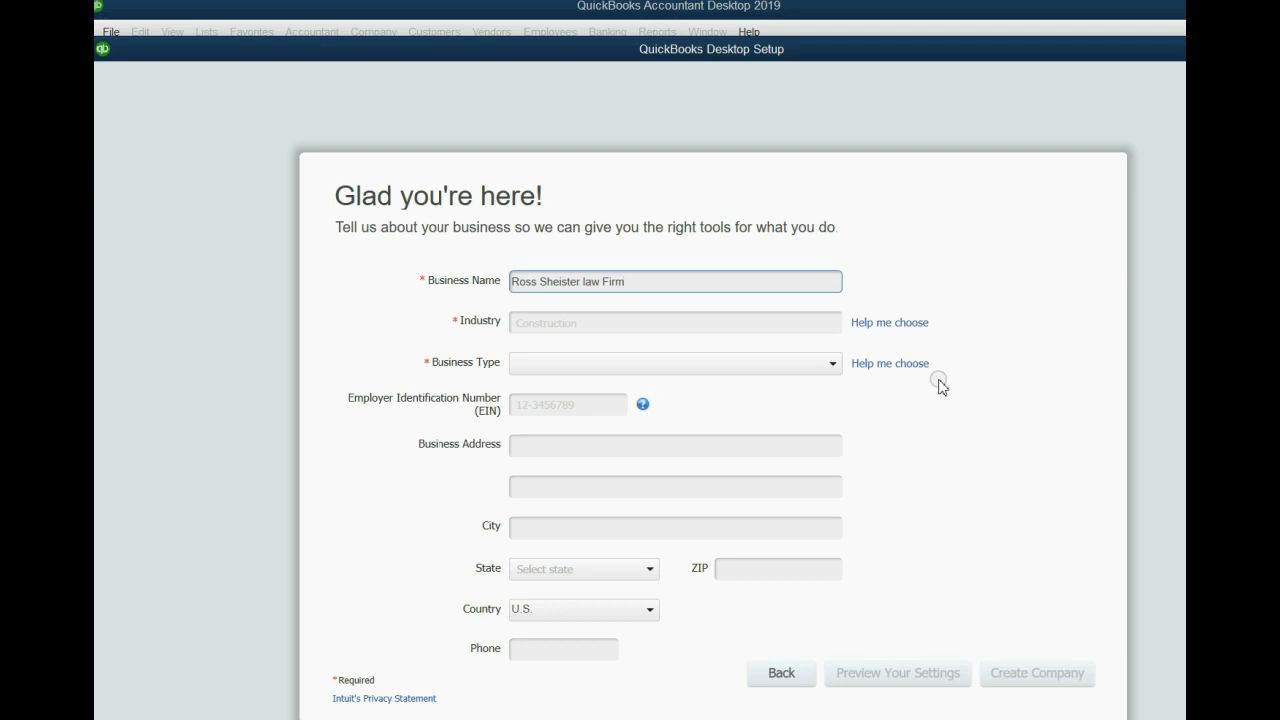
# - Choose Other/None as the industry from the industry list
pyautogui.click(878, 330)
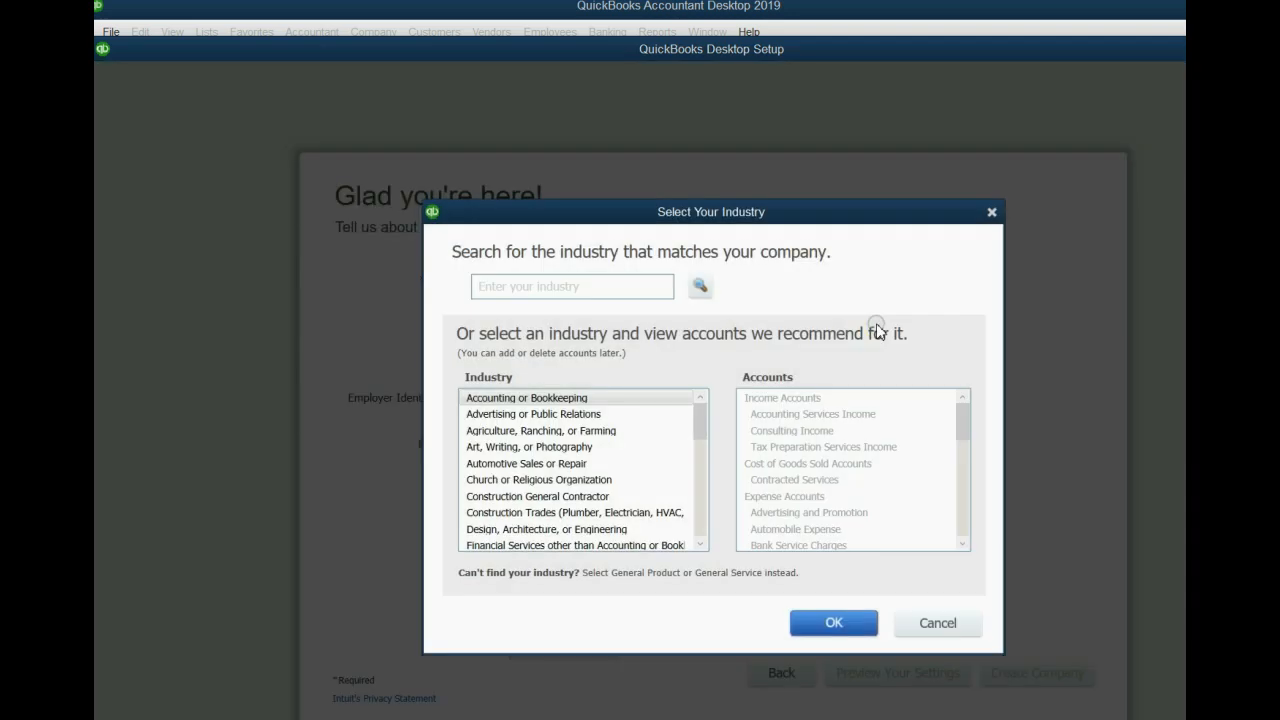
pyautogui.click(703, 421)
pyautogui.moveTo(705, 427); pyautogui.dragTo(697, 557)
pyautogui.click(494, 529)
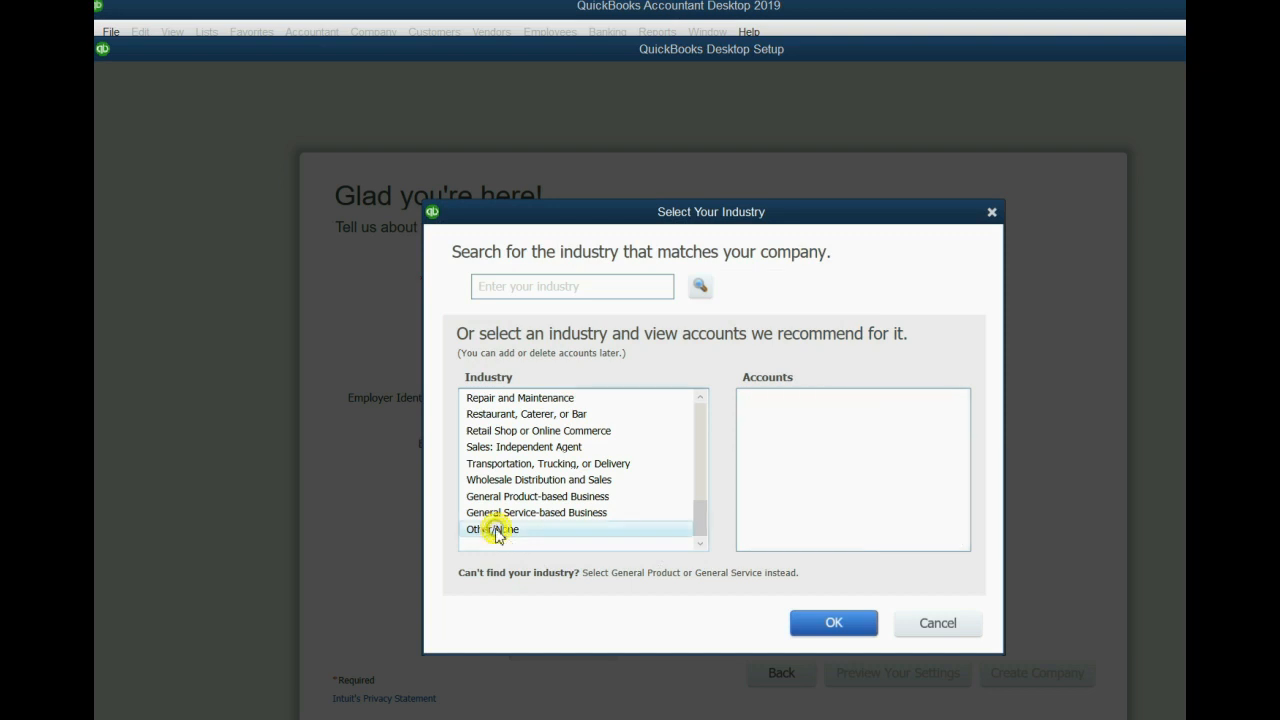
pyautogui.click(816, 626)
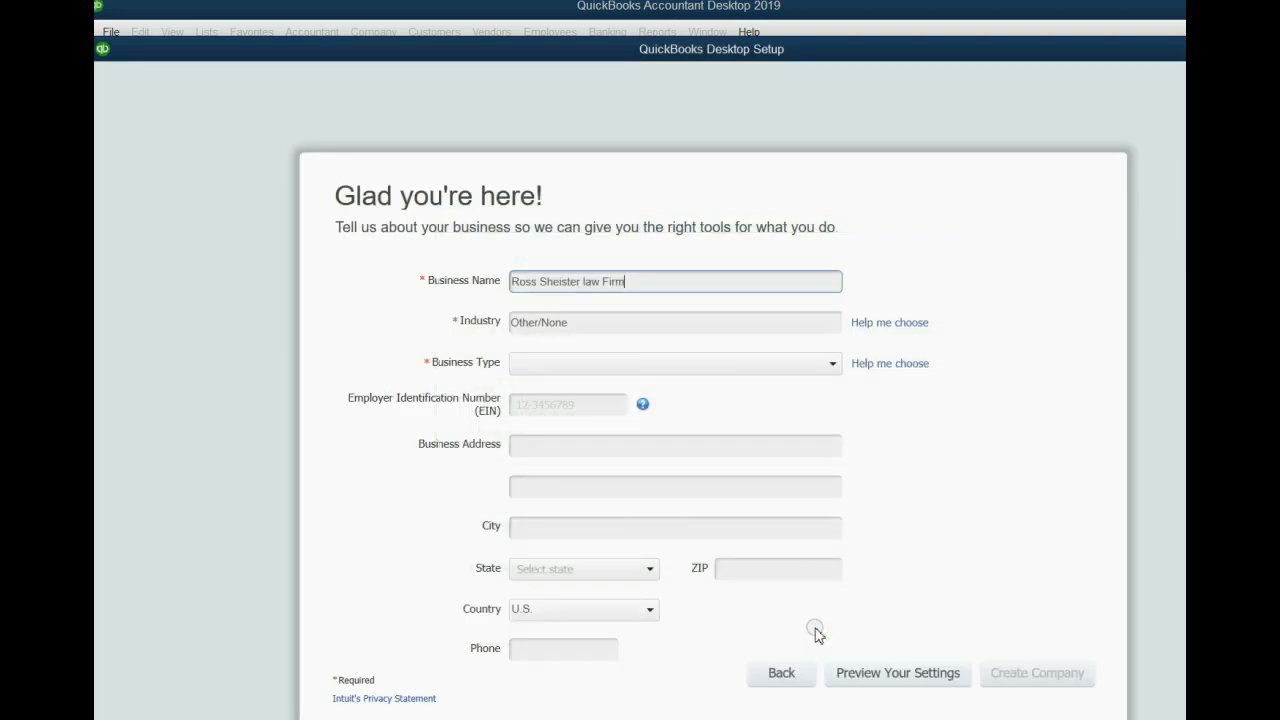
# - Set the business type to Other / None and create the company
pyautogui.click(677, 323)
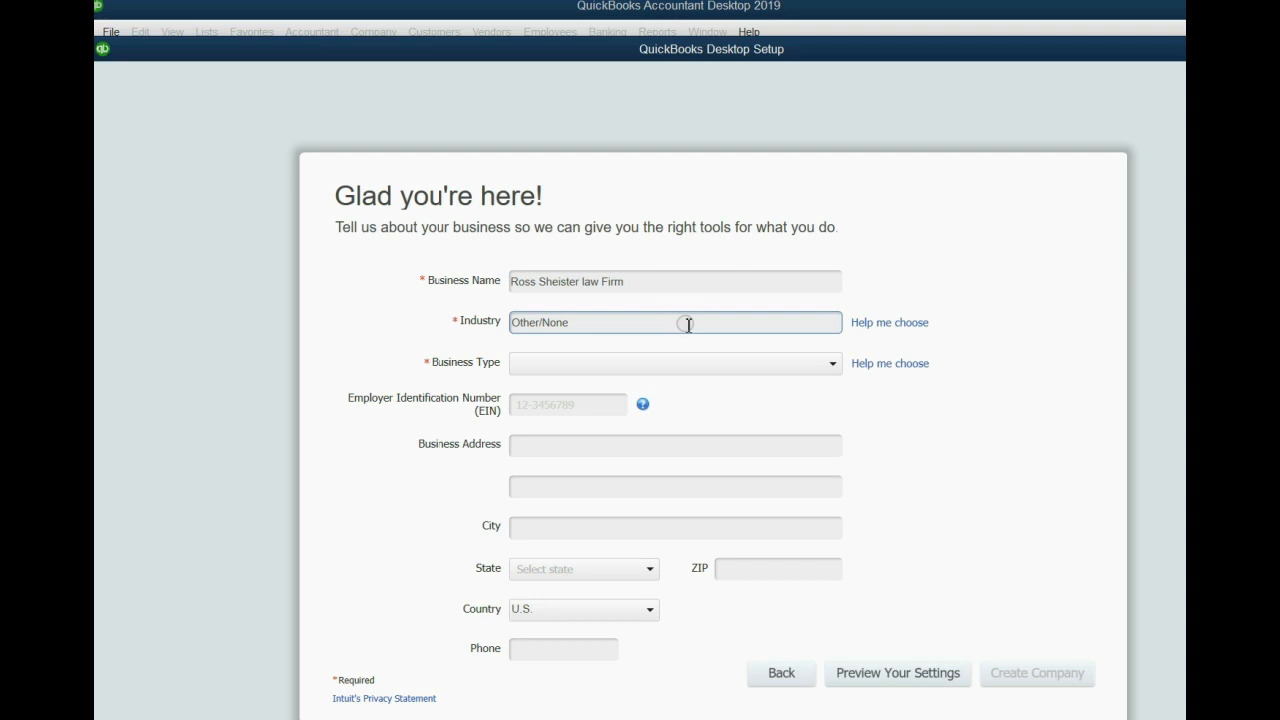
pyautogui.click(875, 365)
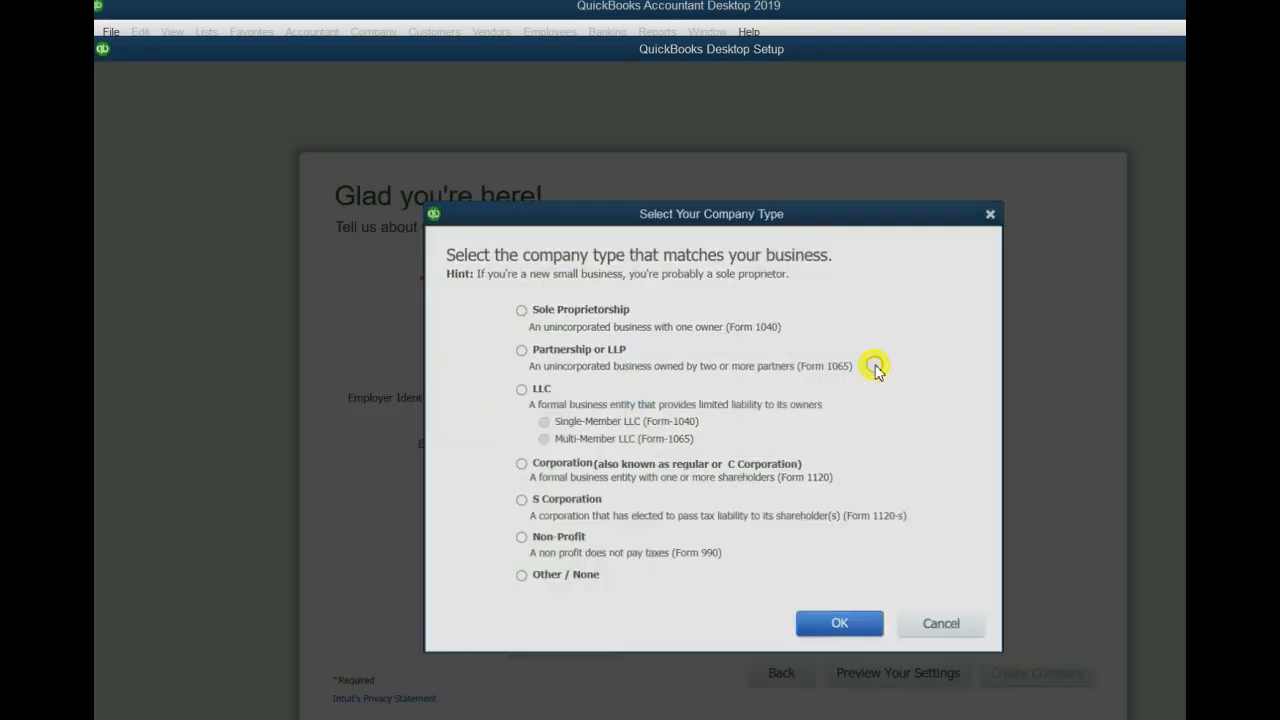
pyautogui.click(582, 577)
pyautogui.click(836, 625)
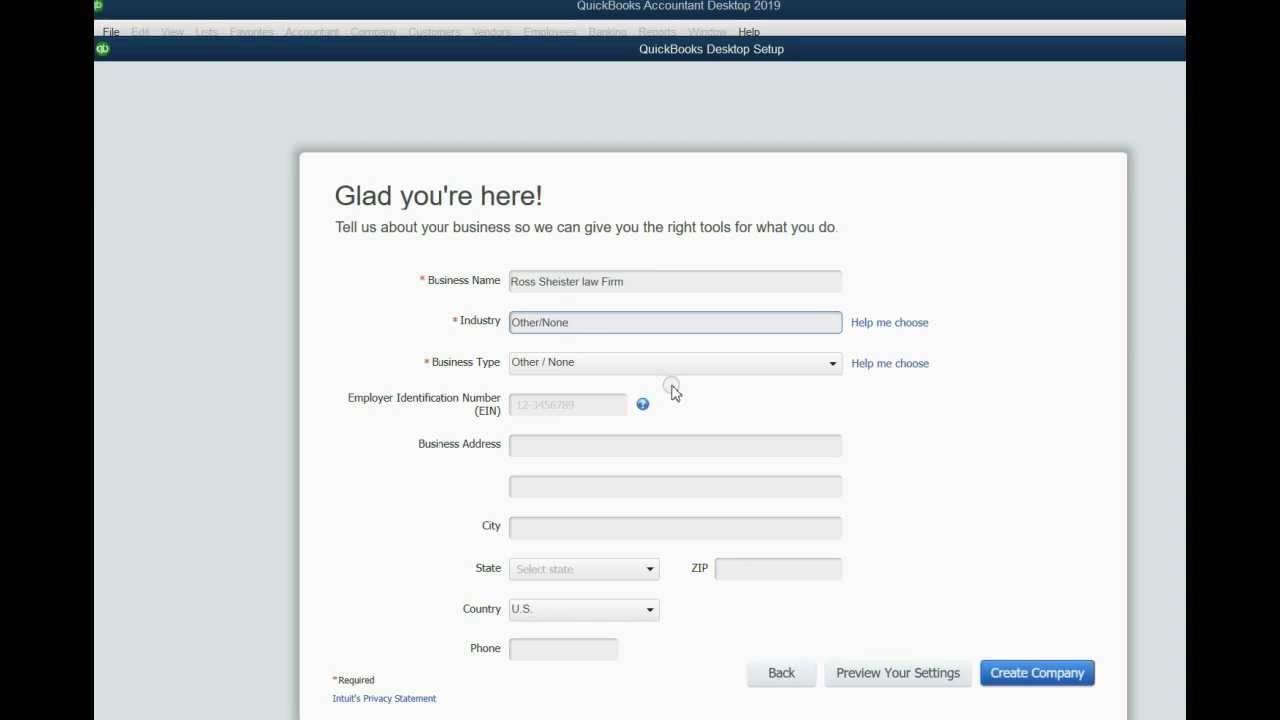
pyautogui.click(1021, 679)
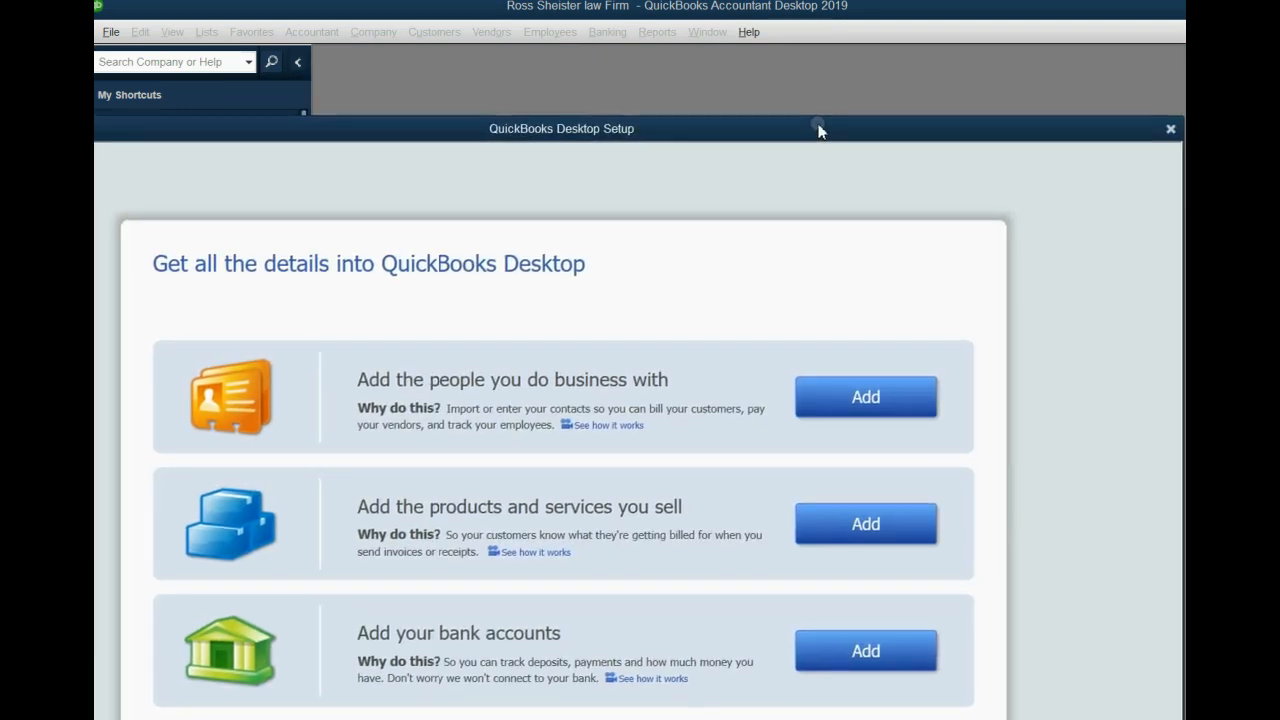
# - Dismiss the setup window and the New Feature Tour
pyautogui.moveTo(1124, 128); pyautogui.dragTo(1210, 64)
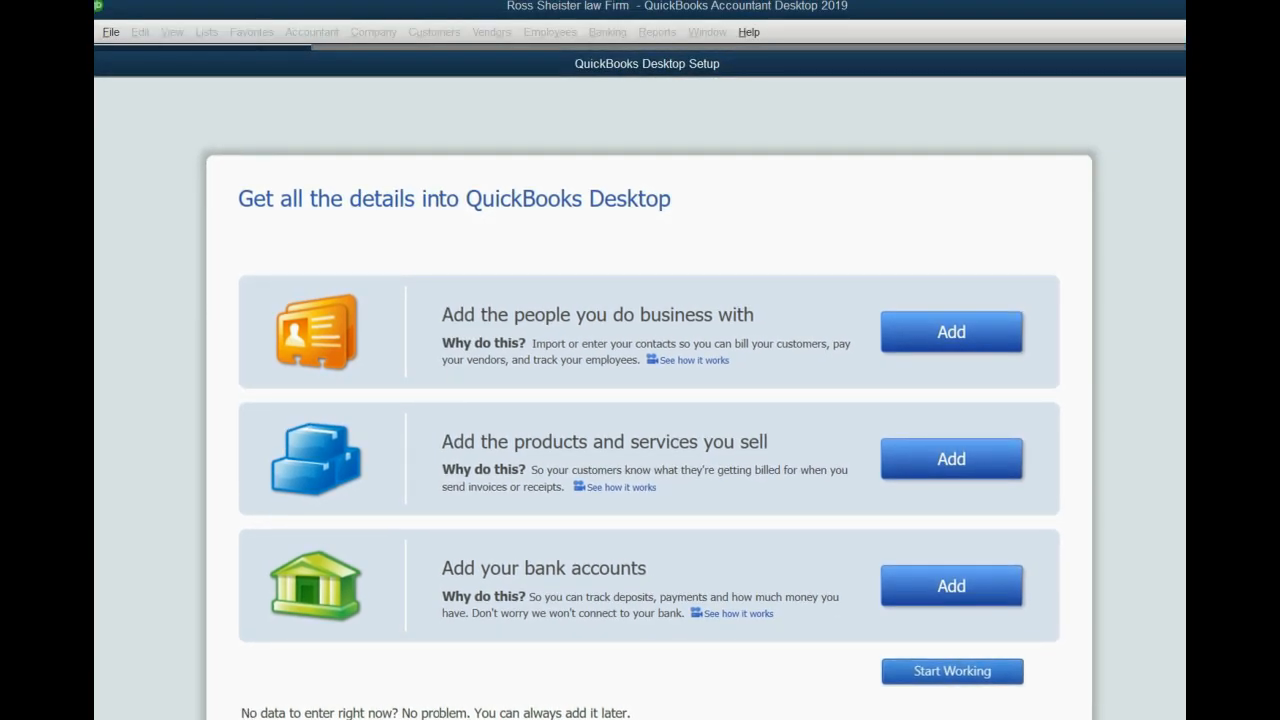
pyautogui.press('Escape')
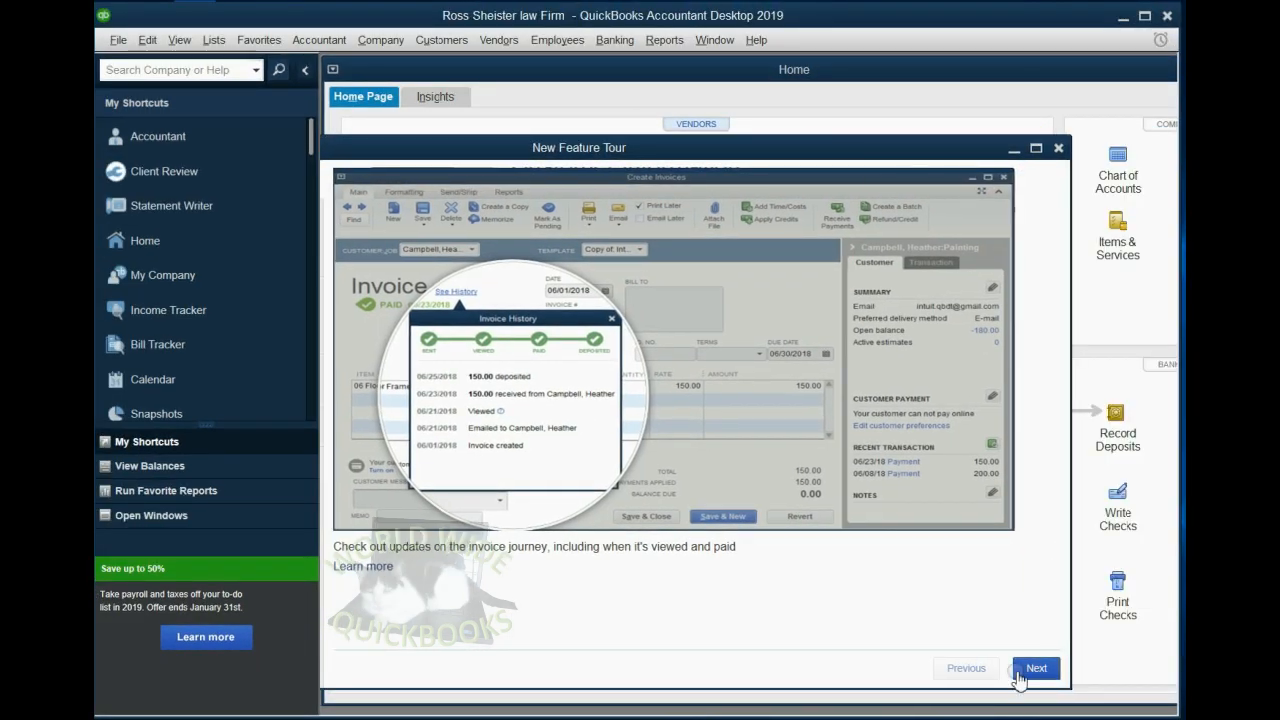
pyautogui.click(1059, 149)
pyautogui.click(757, 41)
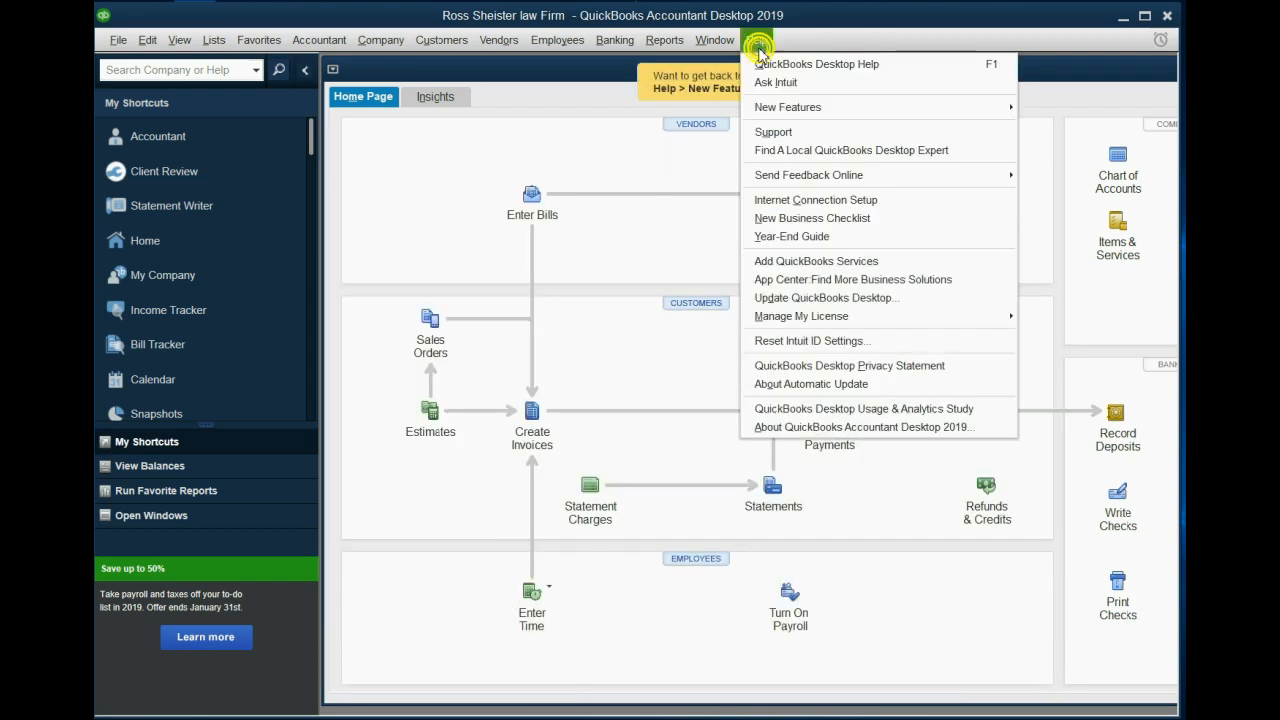
pyautogui.click(757, 41)
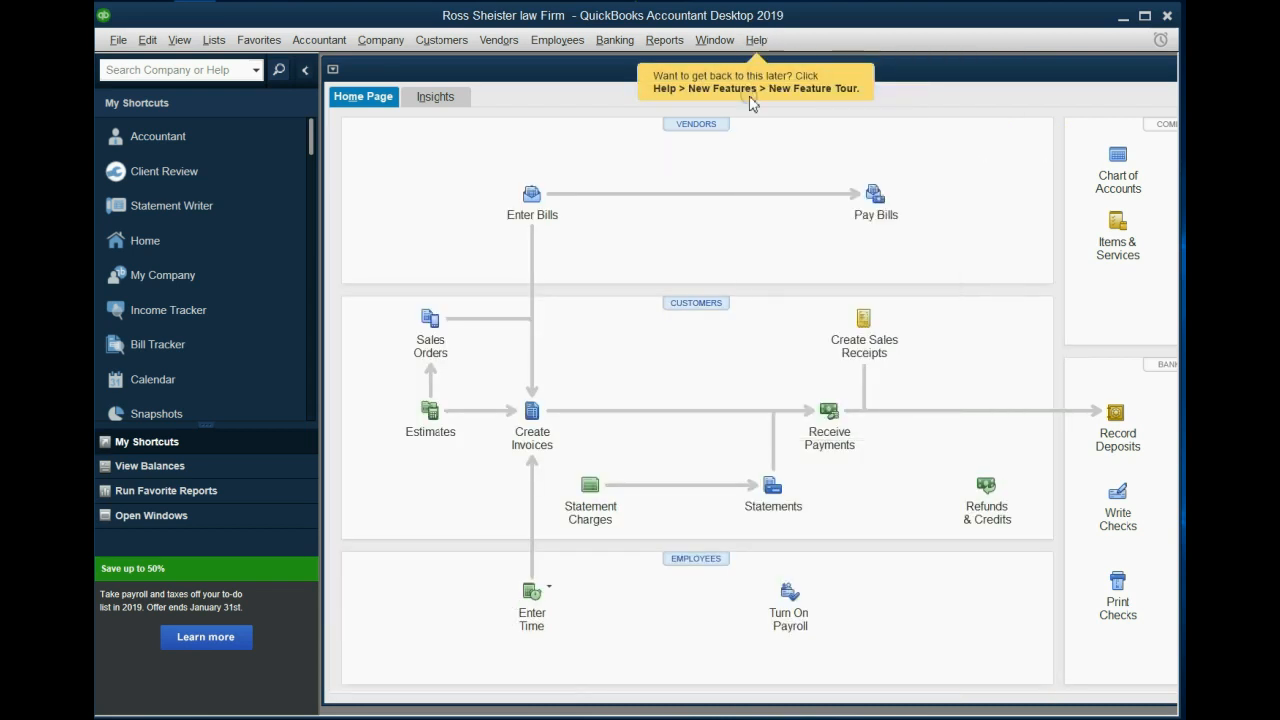
# - Close the Home window
pyautogui.doubleClick(960, 76)
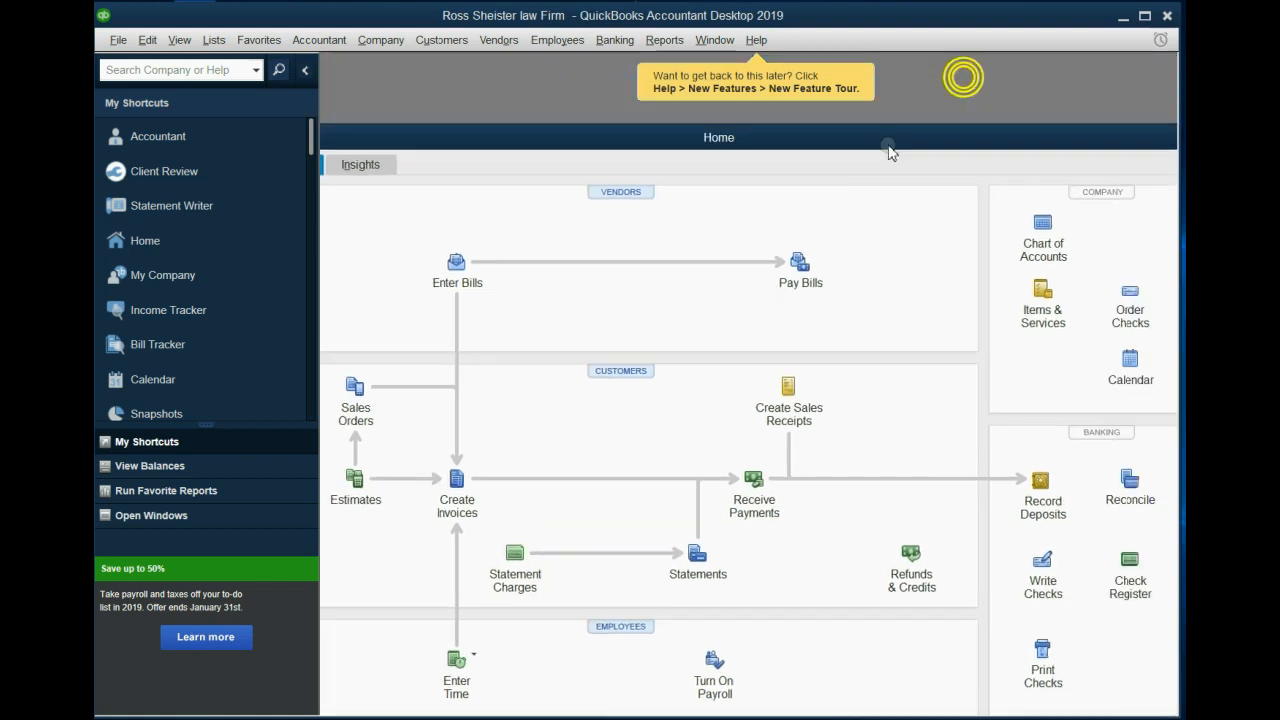
pyautogui.moveTo(691, 157); pyautogui.dragTo(765, 178)
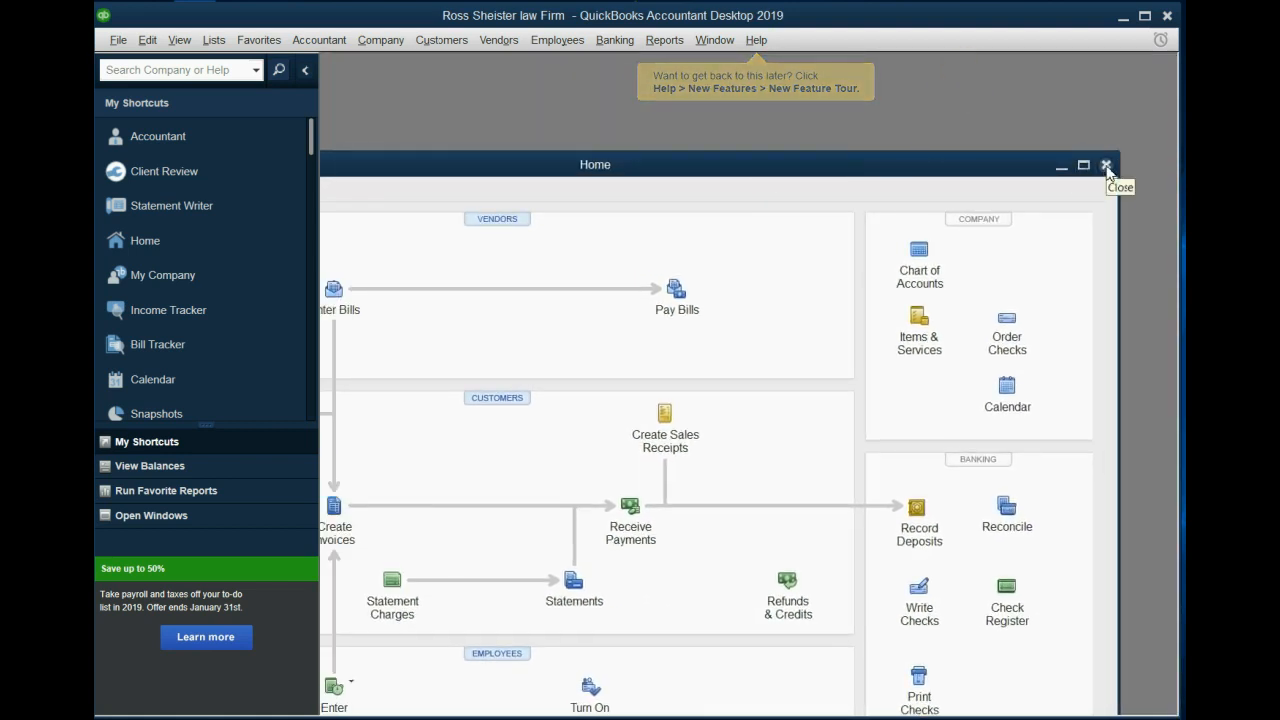
pyautogui.click(1105, 165)
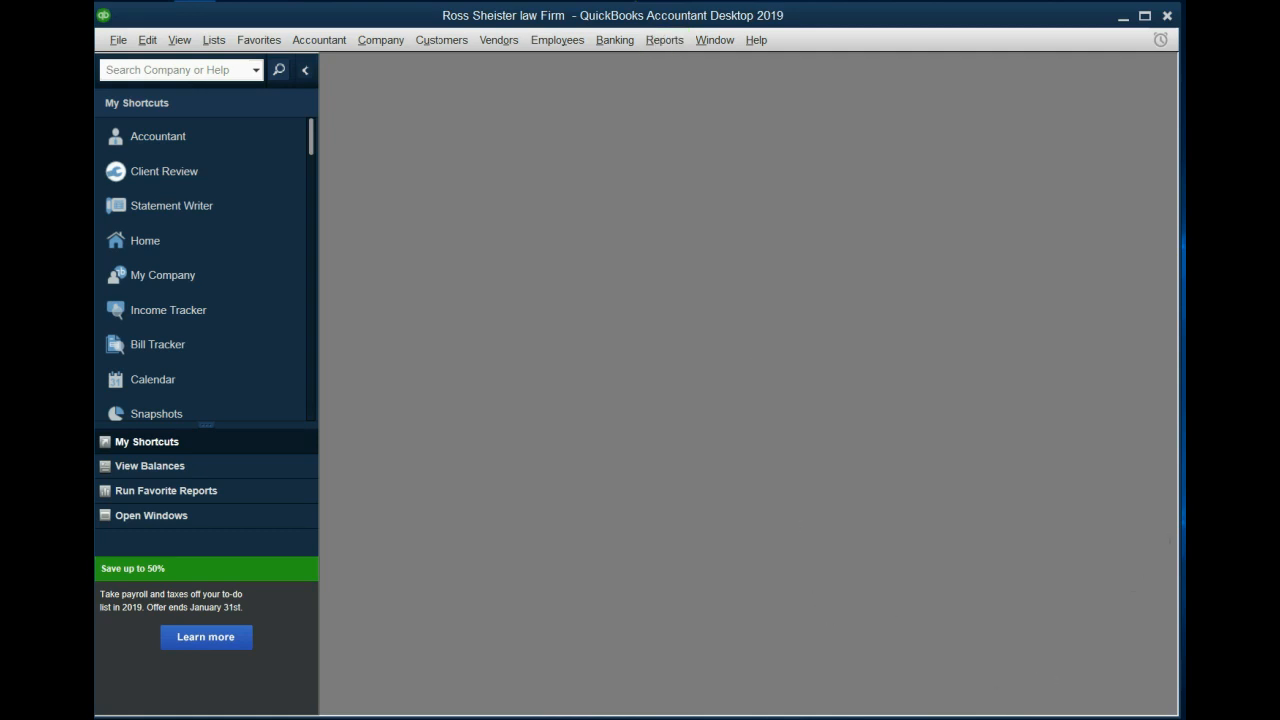
pyautogui.click(836, 607)
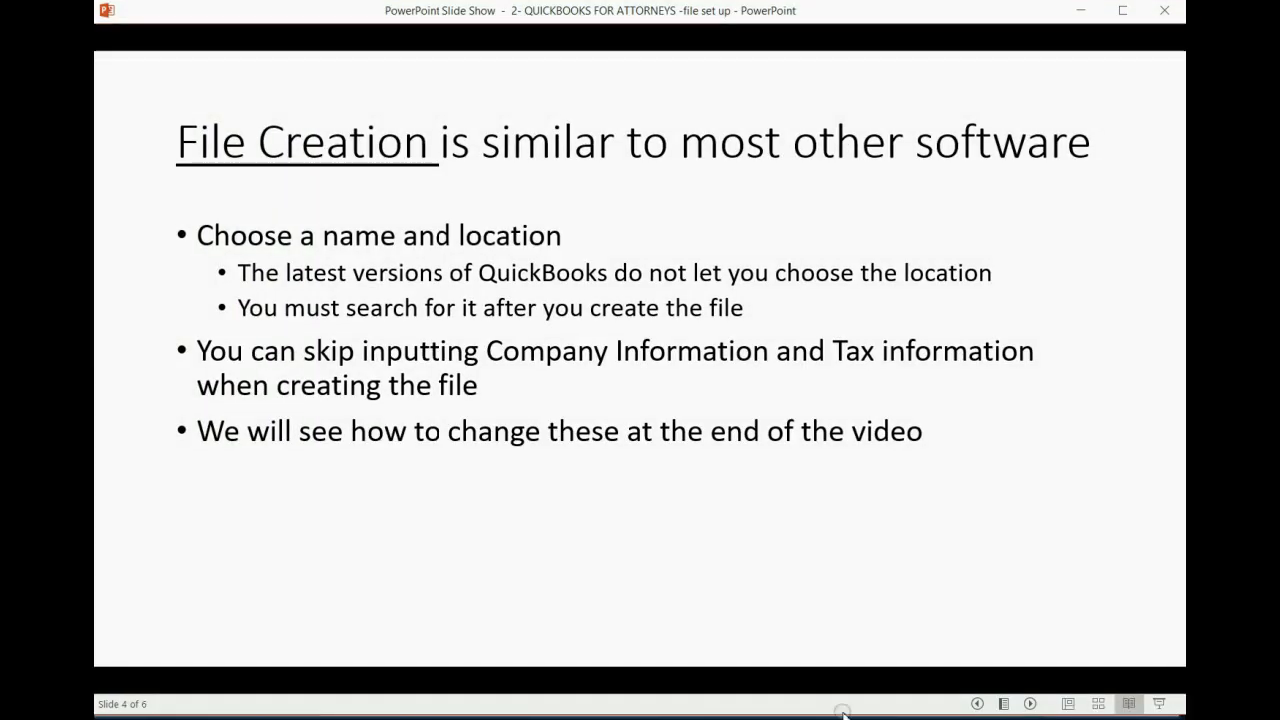
pyautogui.click(837, 605)
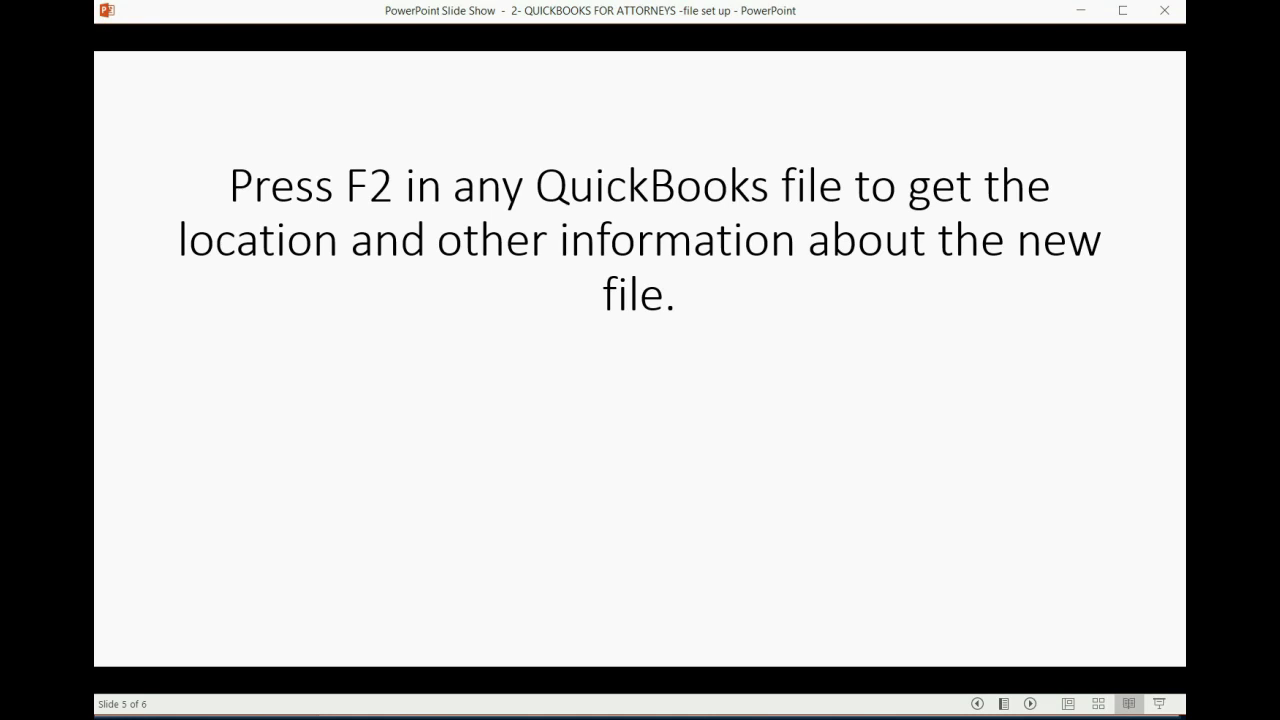
pyautogui.click(1073, 20)
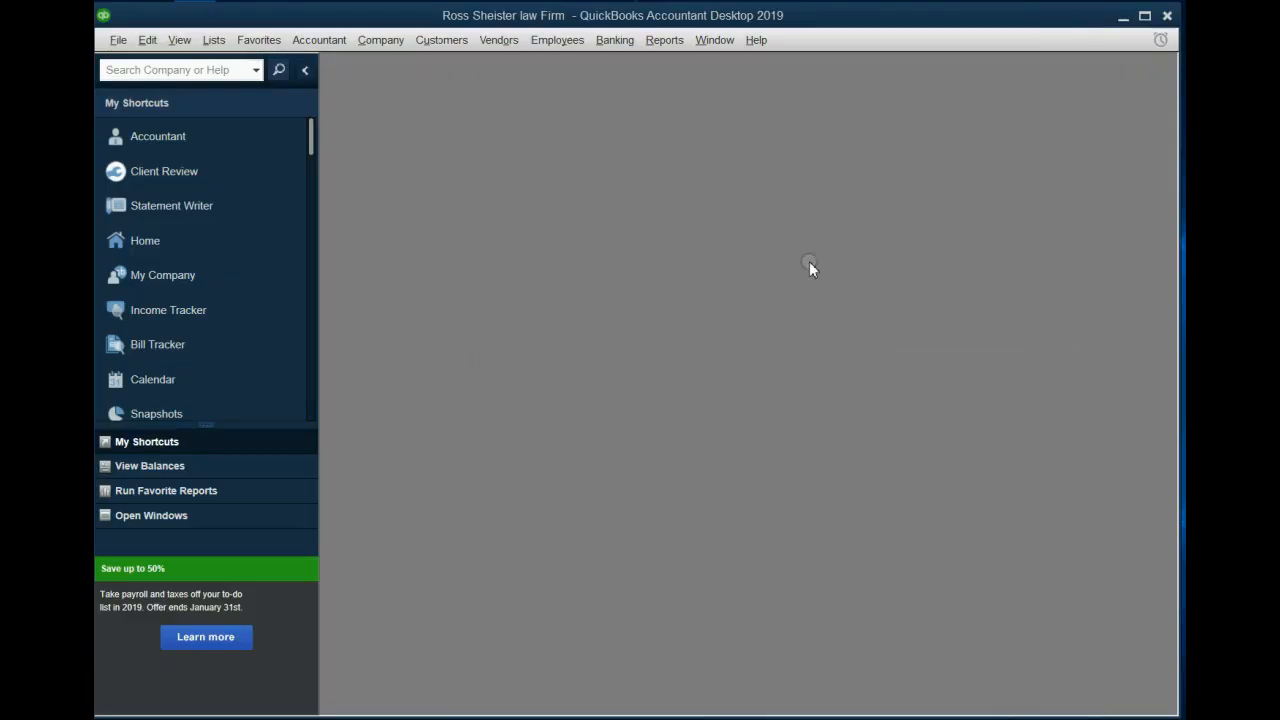
pyautogui.click(767, 273)
# - Open the Product Information for the company file
pyautogui.press('F2')
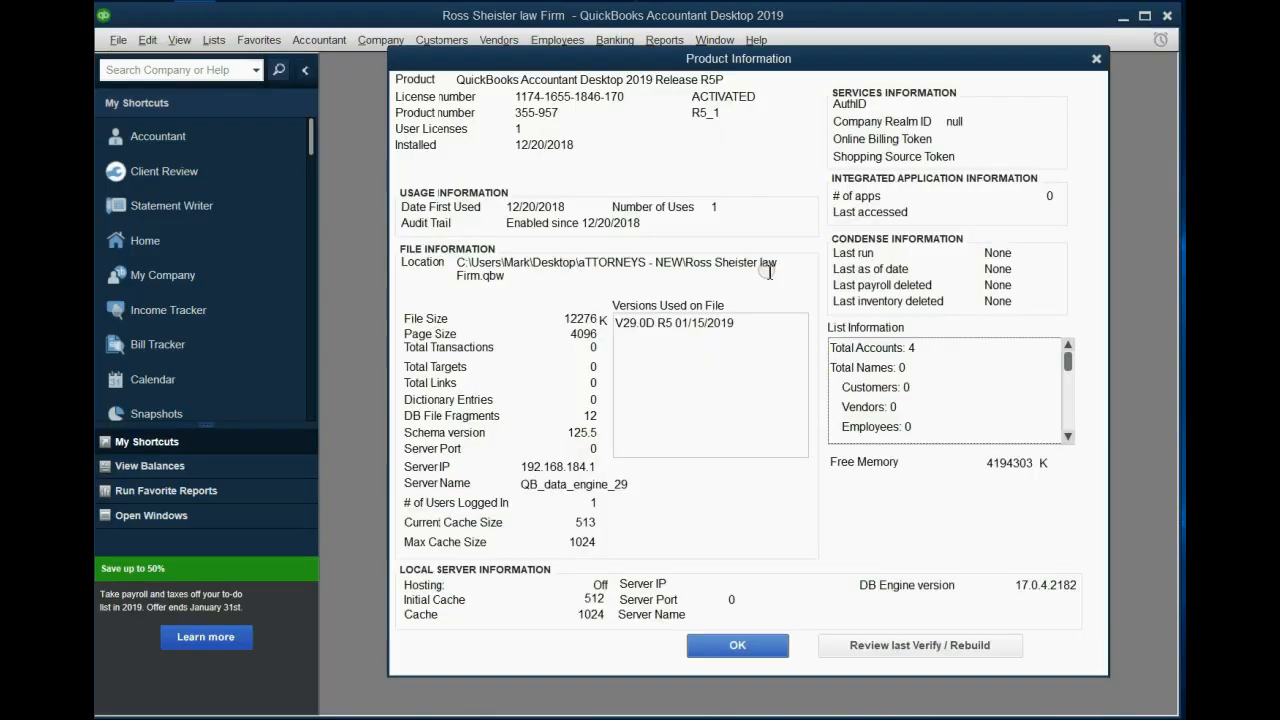
pyautogui.click(806, 78)
pyautogui.moveTo(806, 80); pyautogui.dragTo(760, 82)
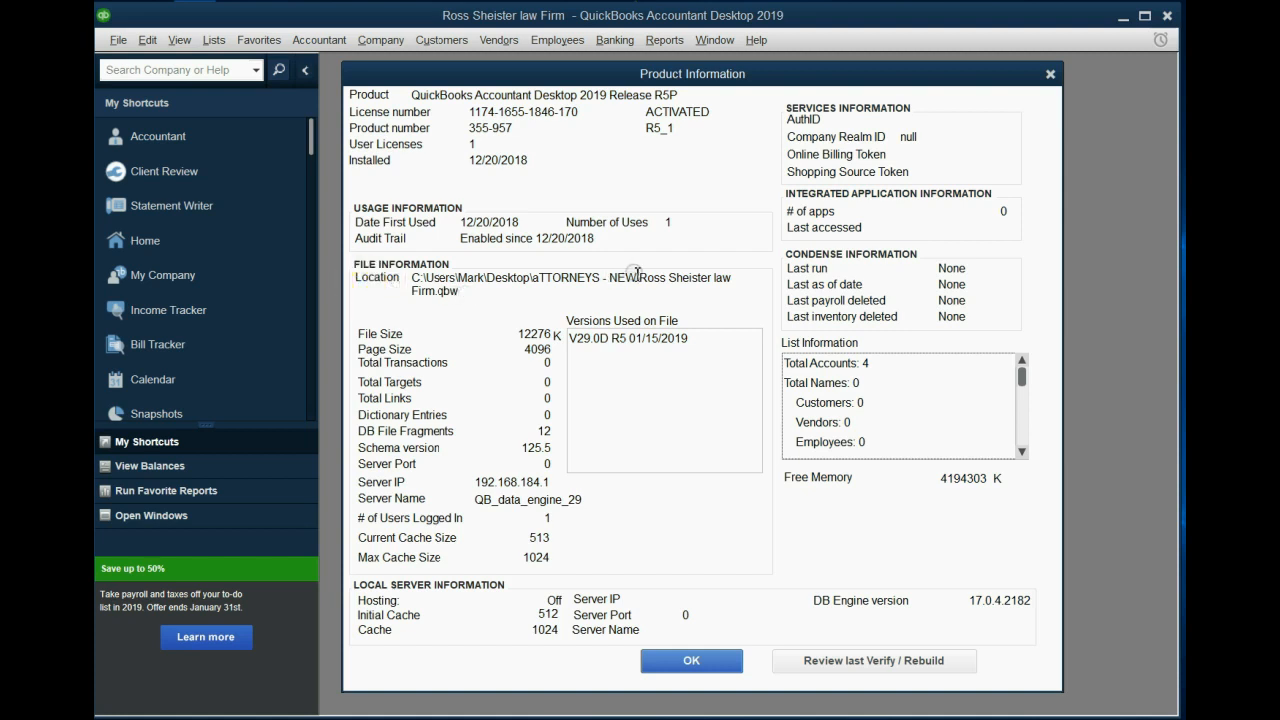
# - Copy the folder part of the file location path and close the Product Information
pyautogui.moveTo(640, 281); pyautogui.dragTo(402, 282)
pyautogui.rightClick(416, 280)
pyautogui.click(441, 333)
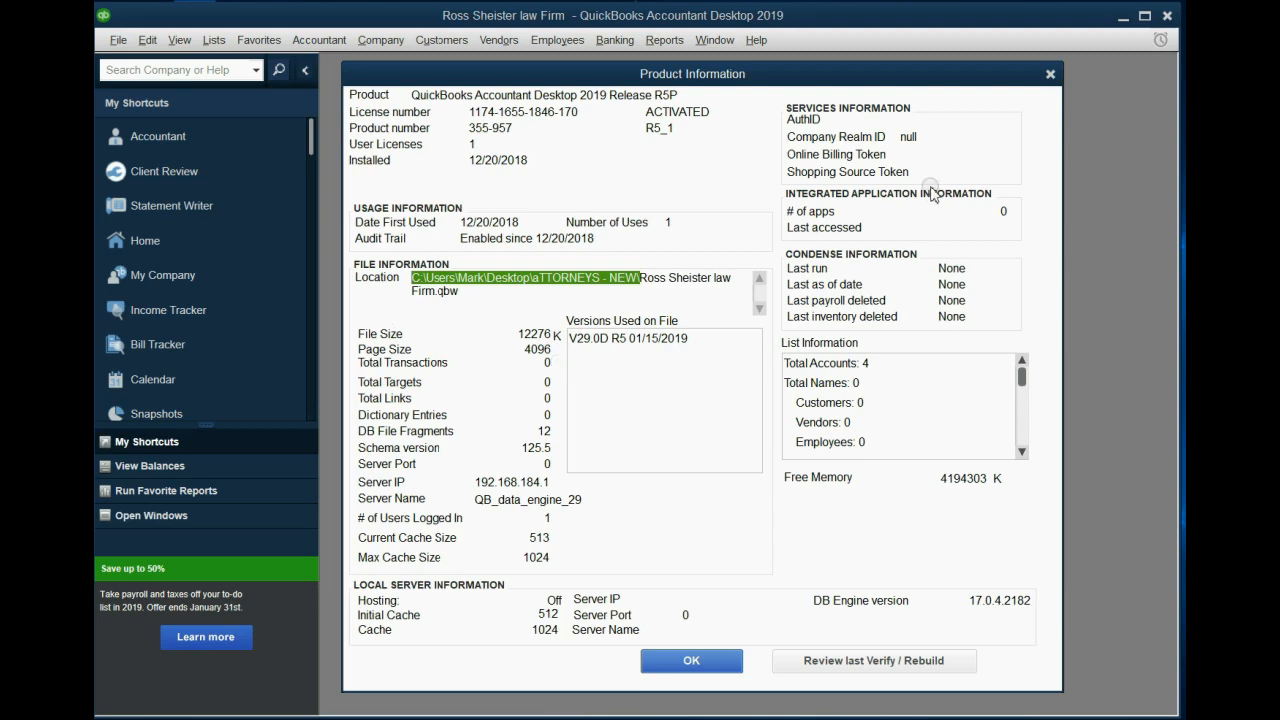
pyautogui.click(1050, 74)
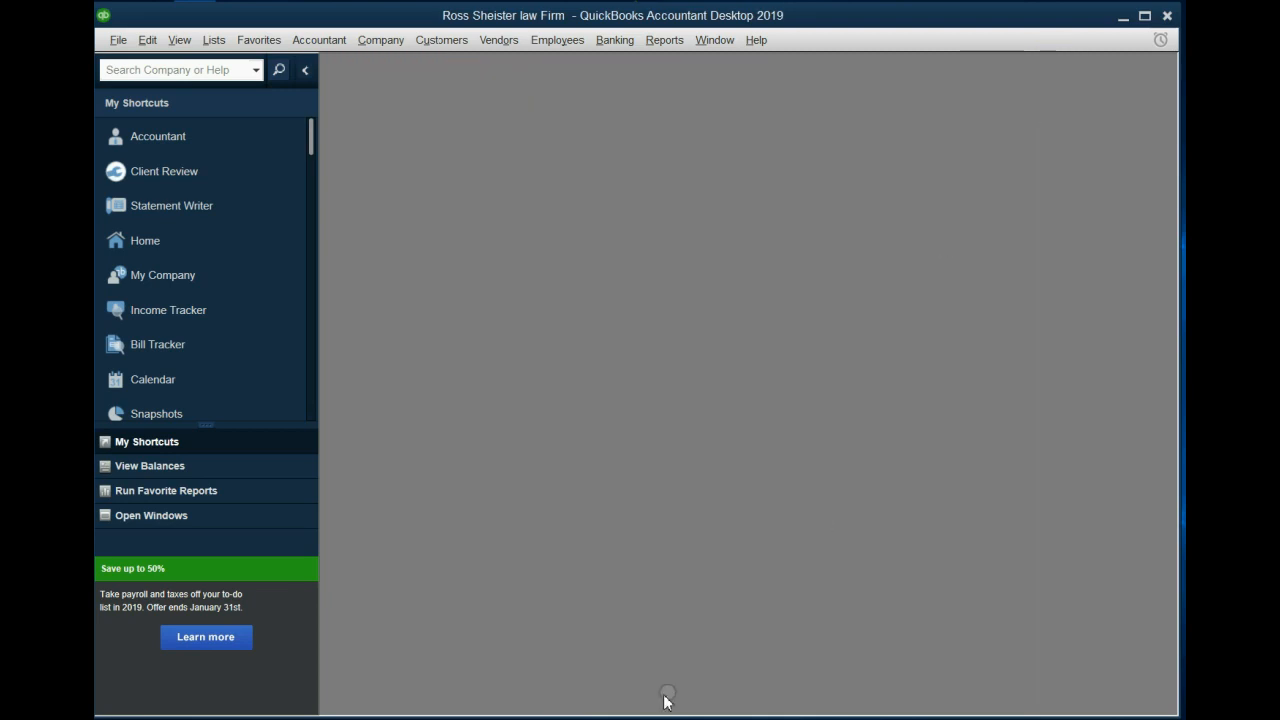
# - Open File Explorer and paste the copied path into the address bar to open that folder
pyautogui.click(700, 718)
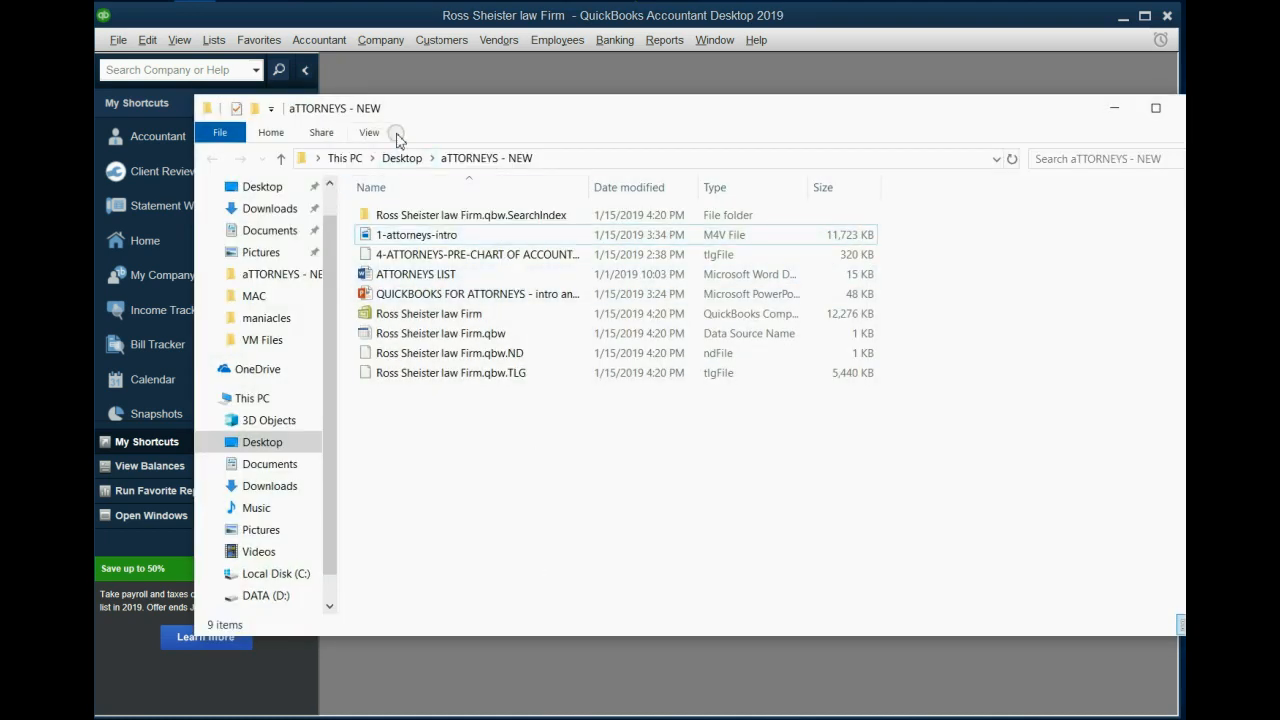
pyautogui.click(538, 158)
pyautogui.rightClick(510, 158)
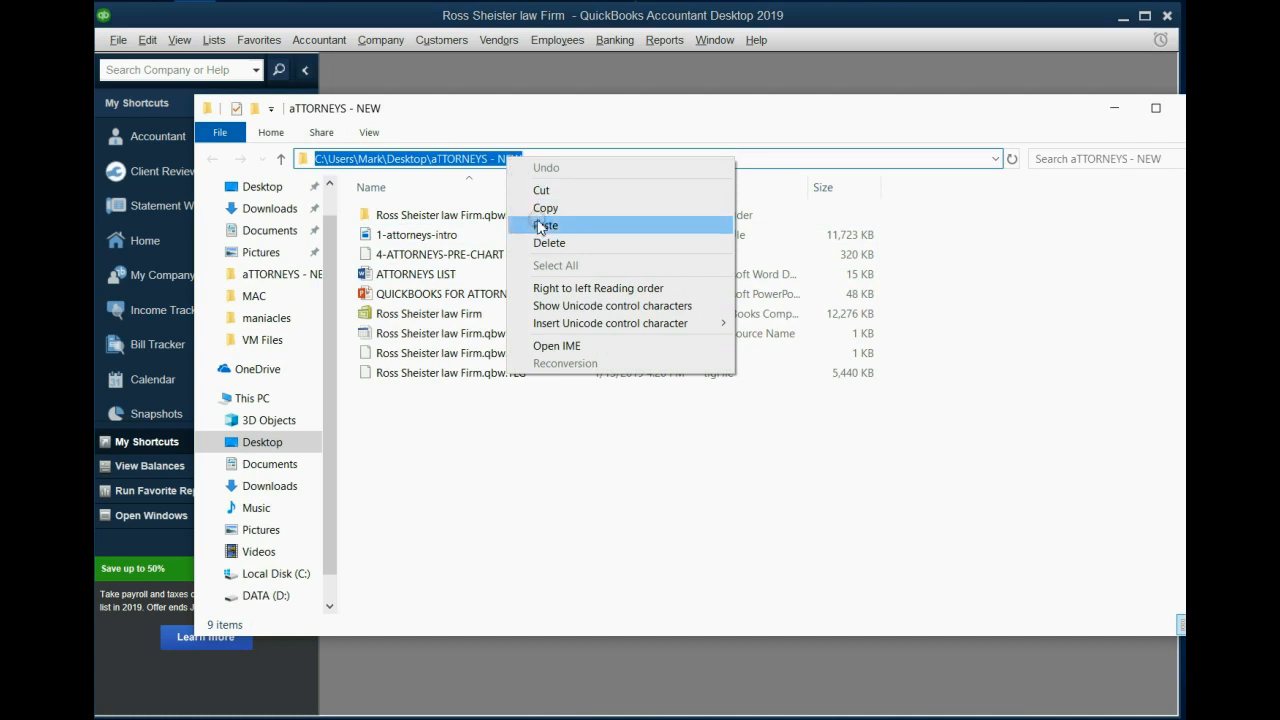
pyautogui.click(540, 209)
pyautogui.write('\\')
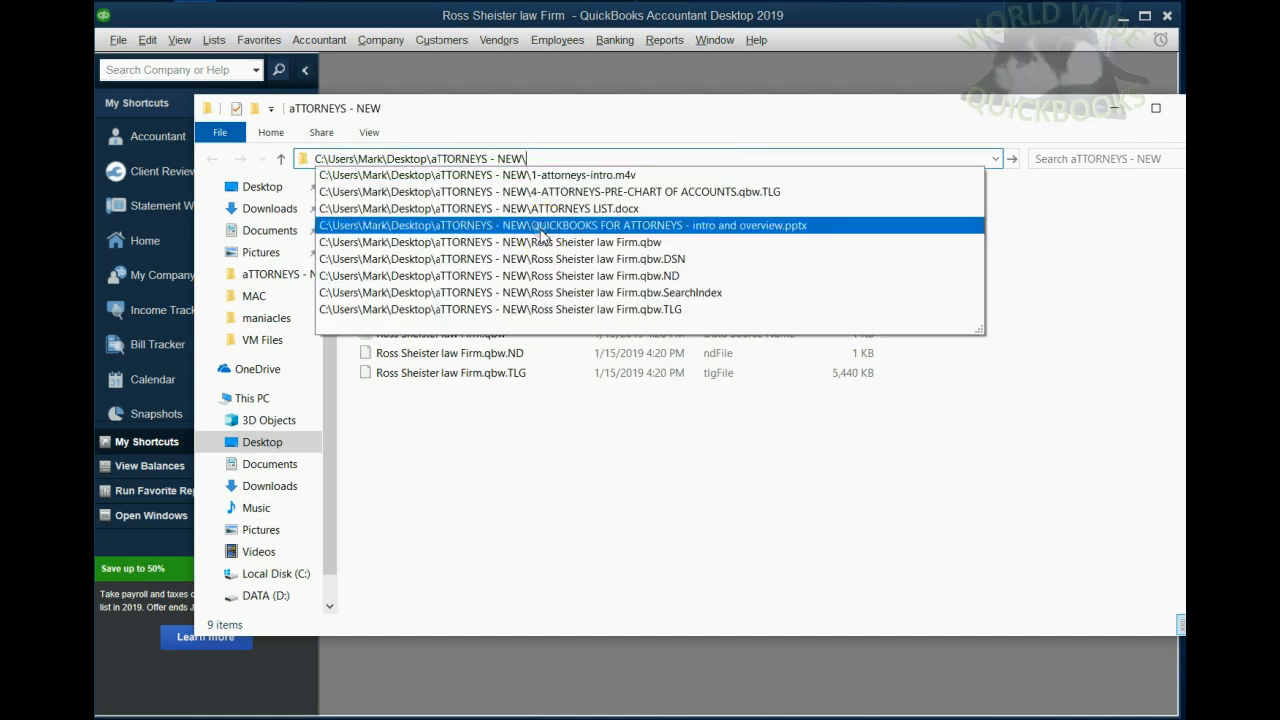
pyautogui.press('BackSpace')
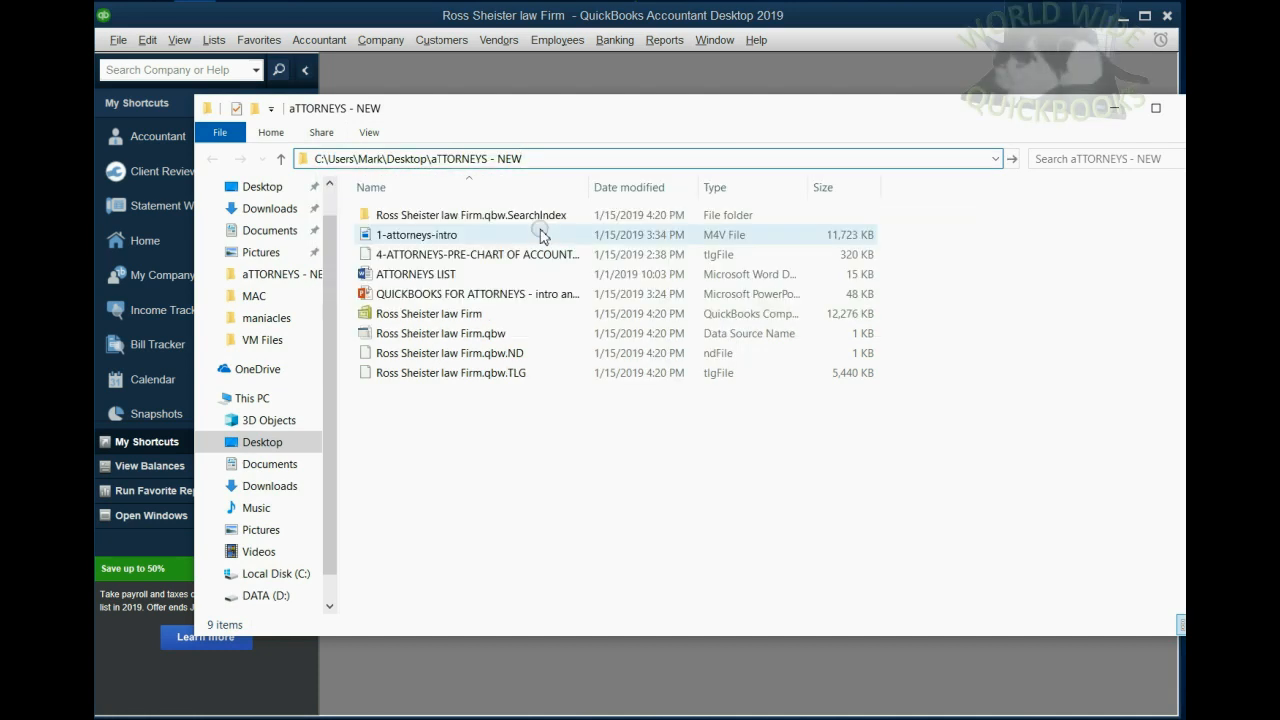
pyautogui.press('Return')
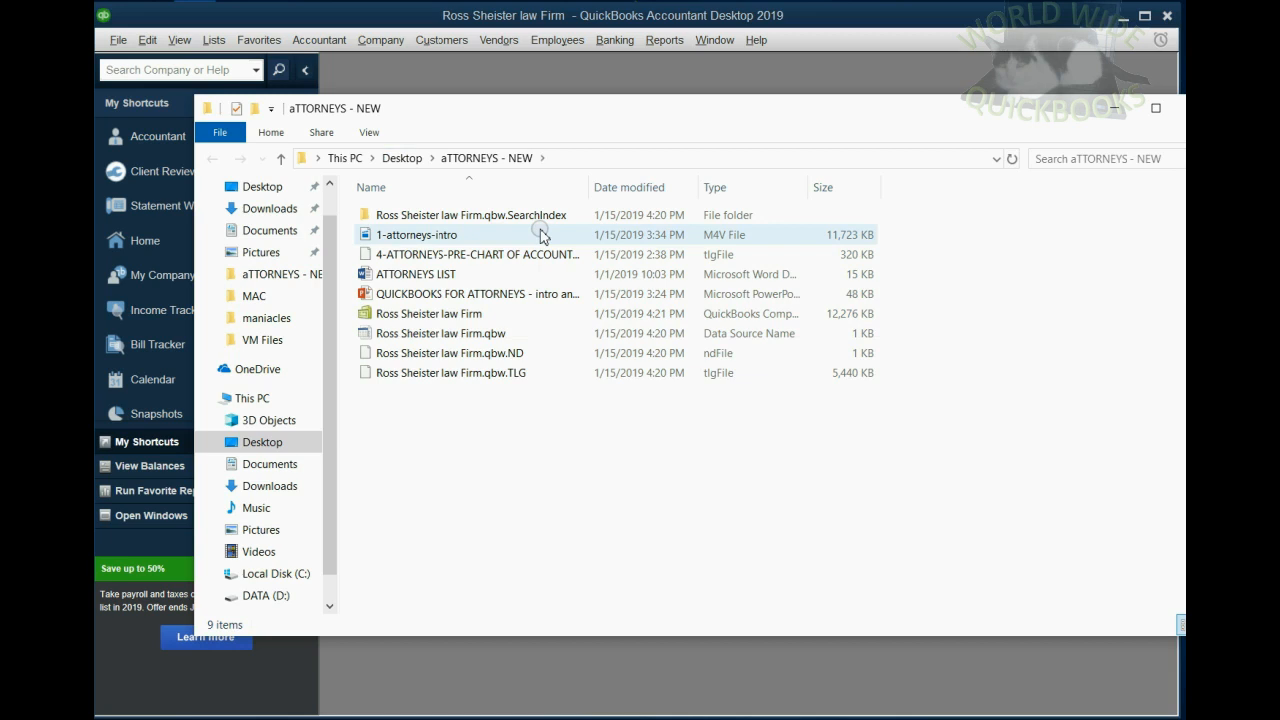
# - Examine the folder's full path in the address bar and select the Ross Sheister law Firm company file
pyautogui.click(548, 158)
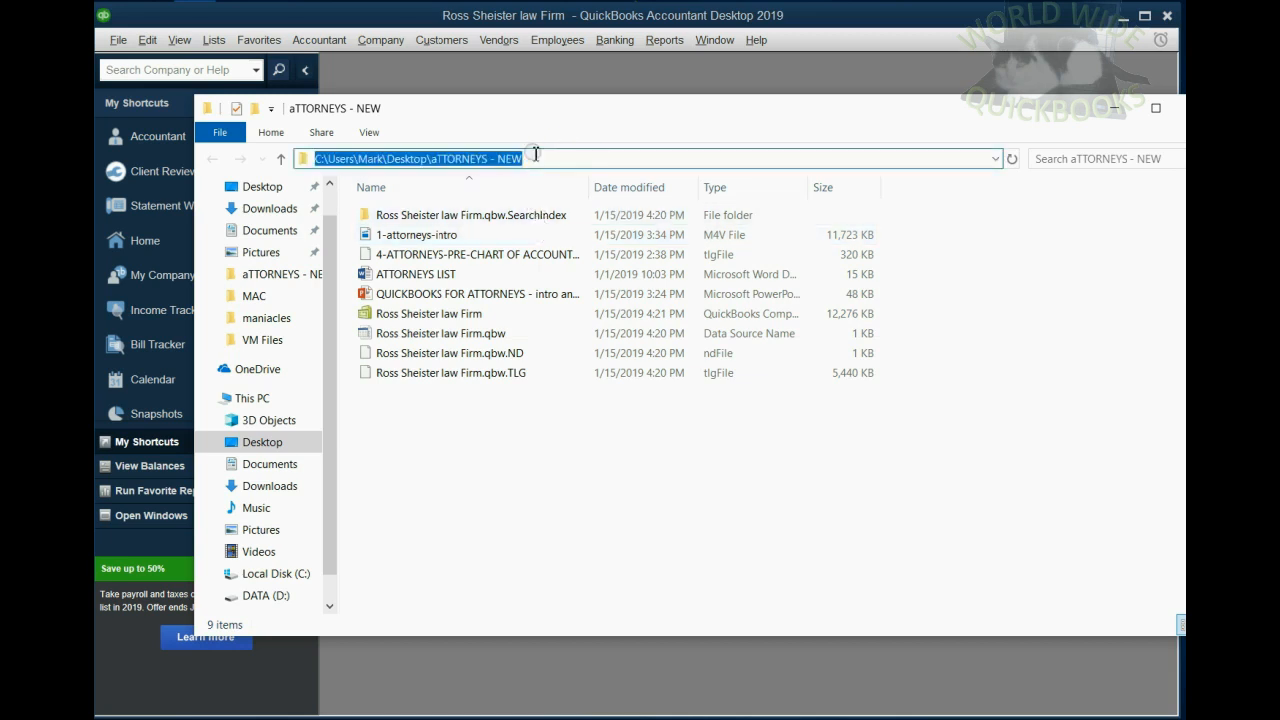
pyautogui.click(535, 153)
pyautogui.write('\\')
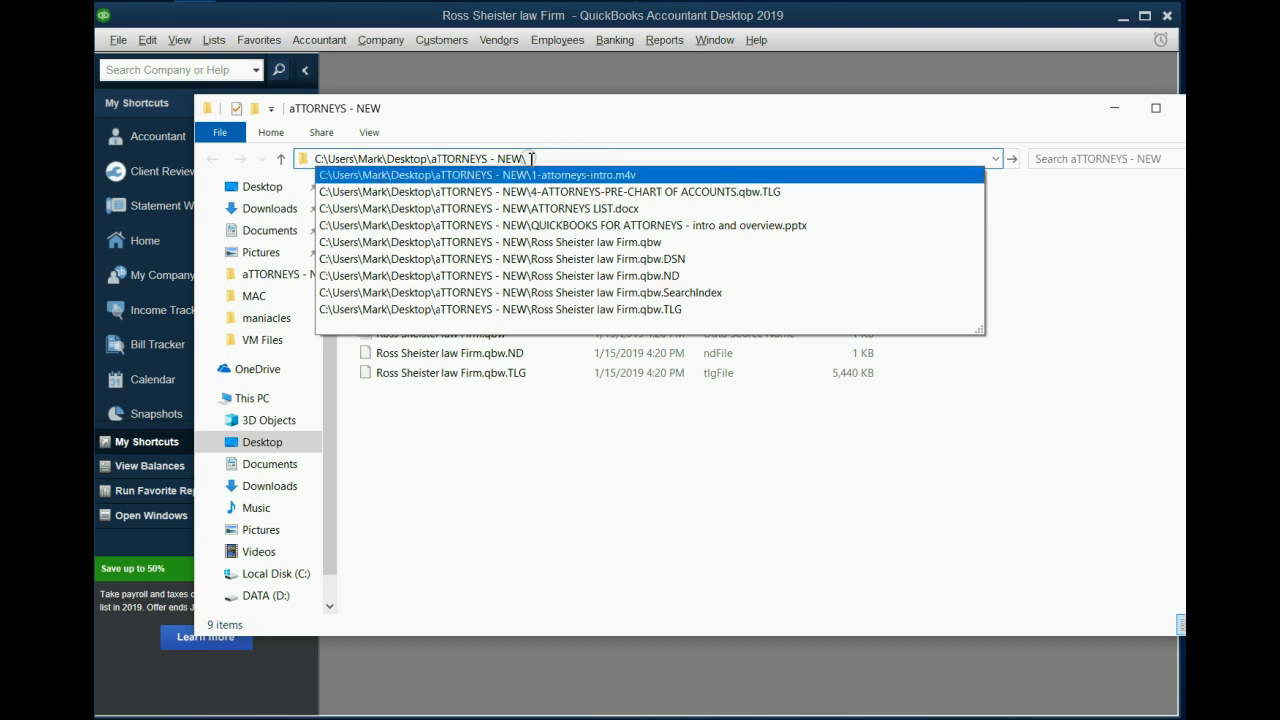
pyautogui.click(531, 159)
pyautogui.click(531, 440)
pyautogui.click(467, 316)
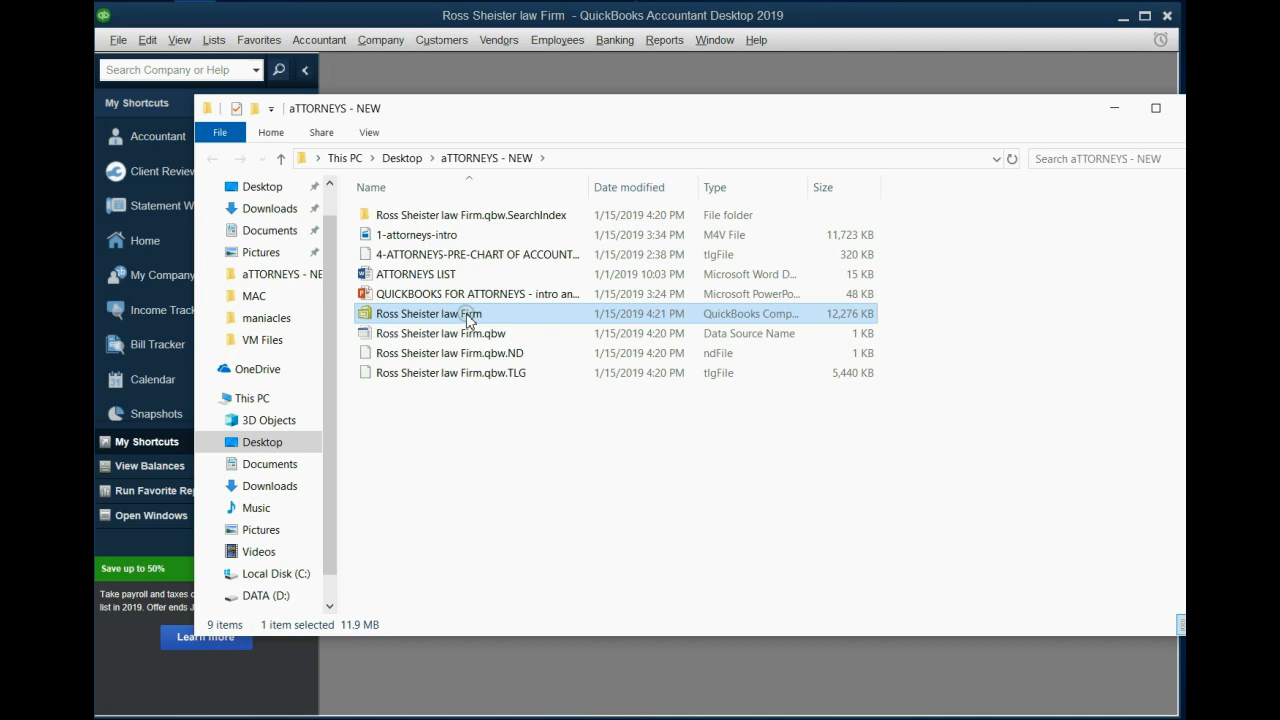
# - Navigate up to This PC and return to the aTTORNEYS - NEW folder through its full path
pyautogui.click(540, 158)
pyautogui.click(518, 160)
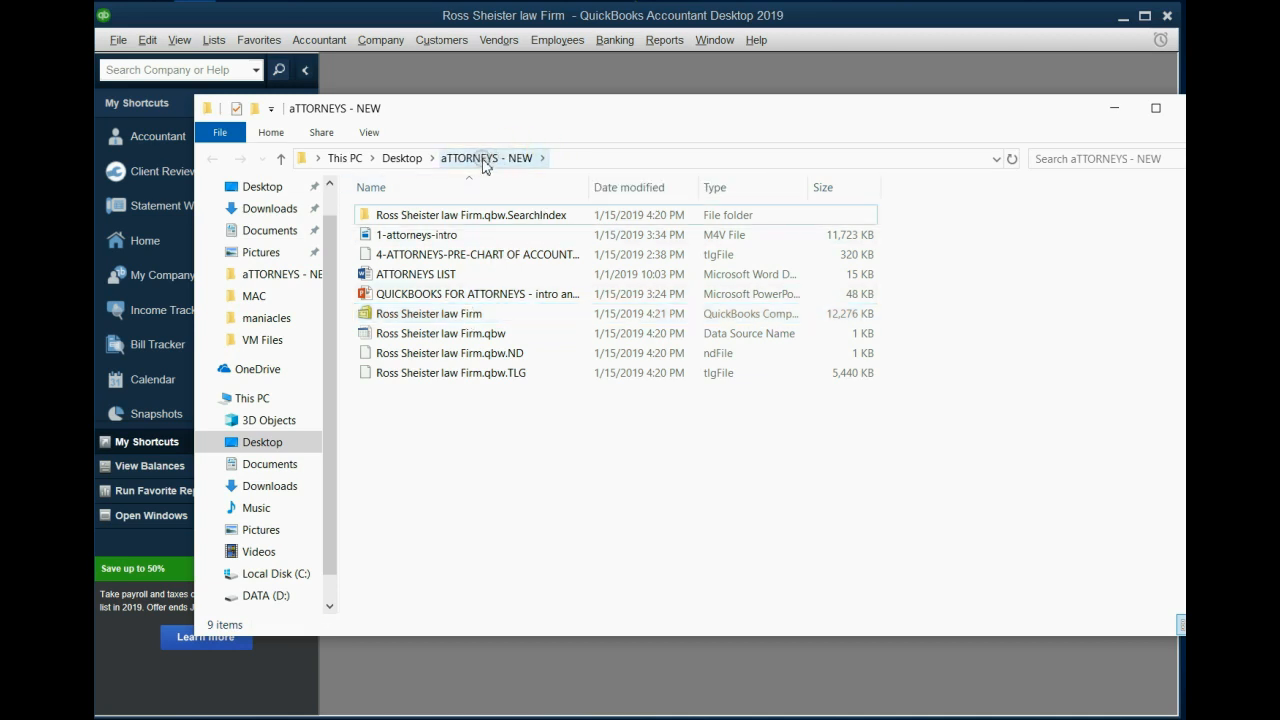
pyautogui.click(400, 158)
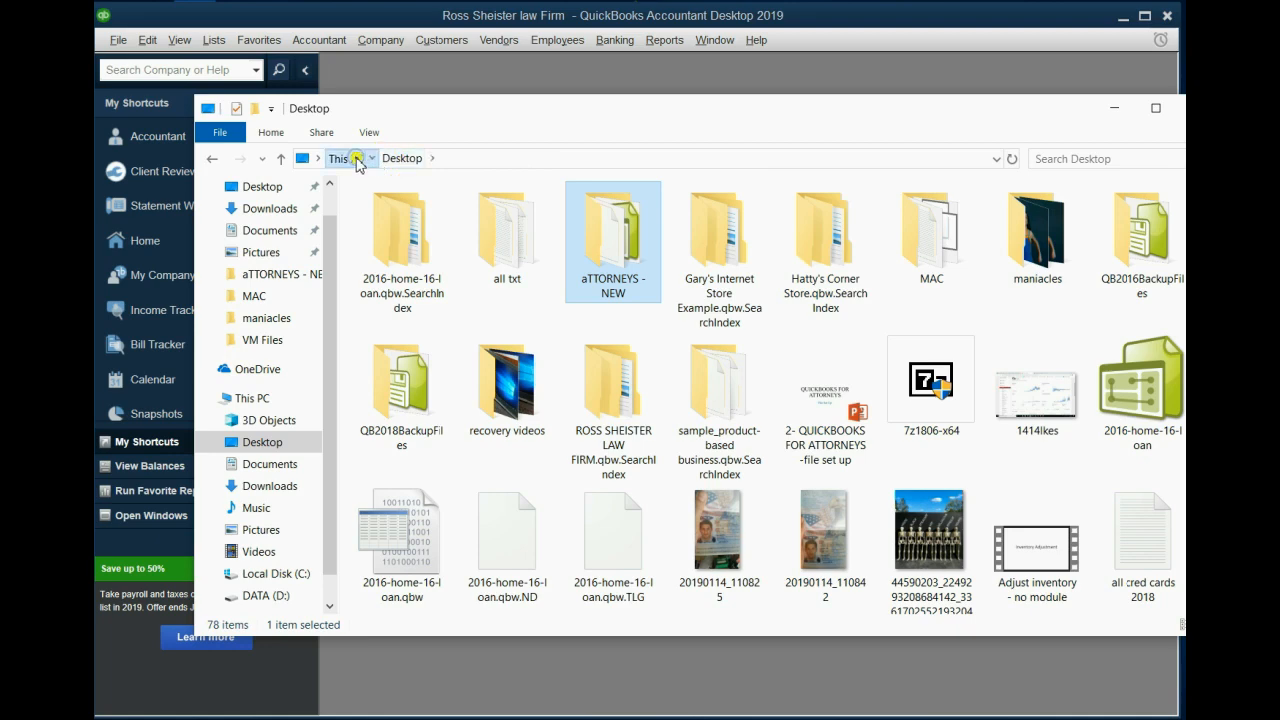
pyautogui.click(345, 158)
pyautogui.click(386, 160)
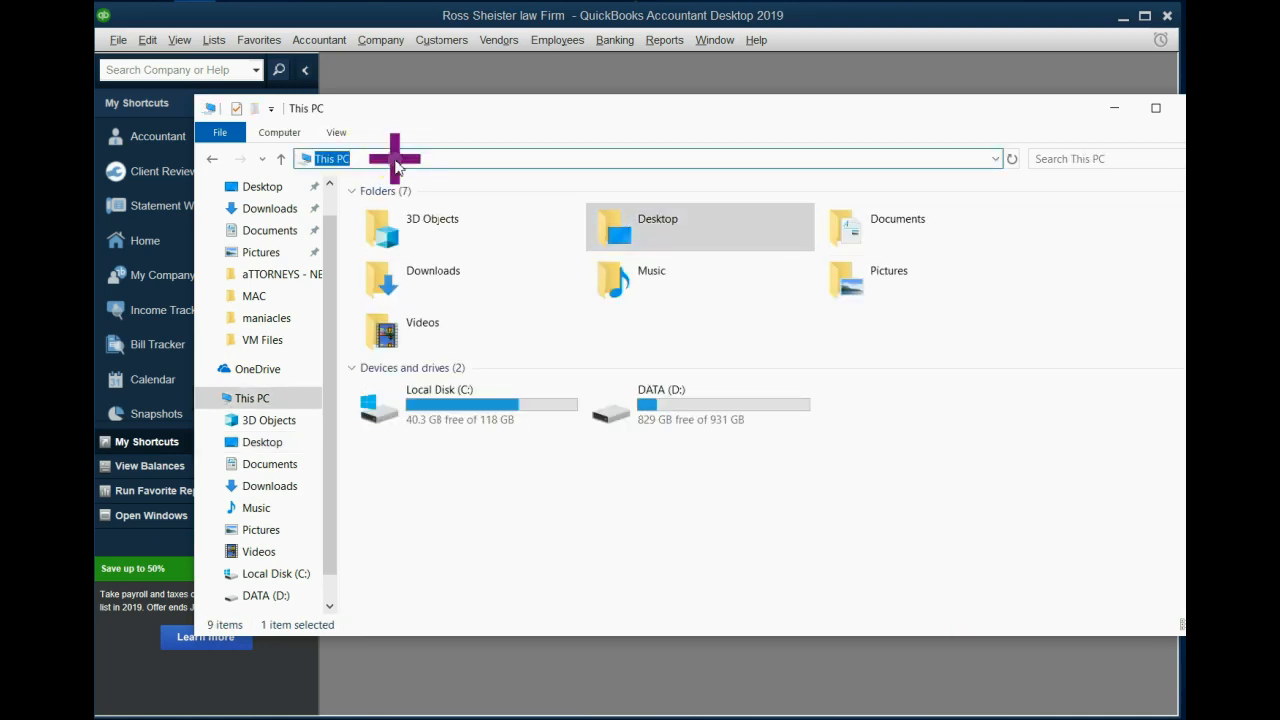
pyautogui.rightClick(396, 160)
pyautogui.click(433, 229)
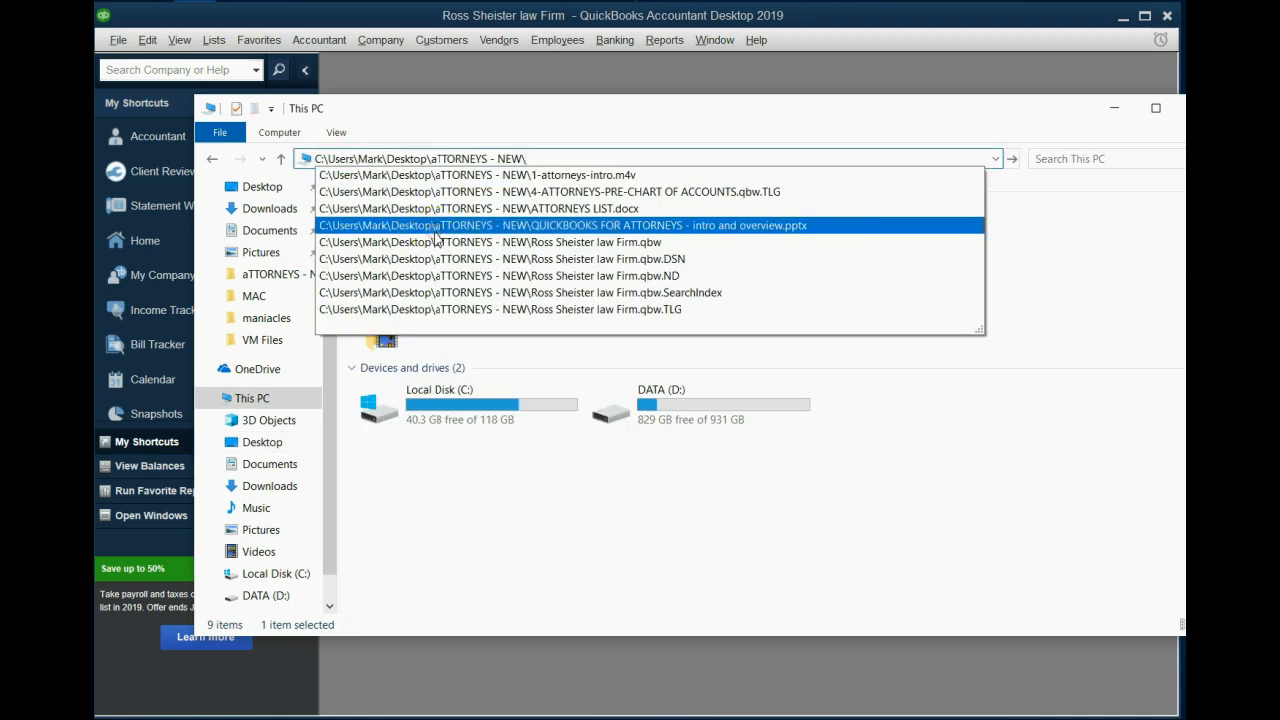
pyautogui.press('Return')
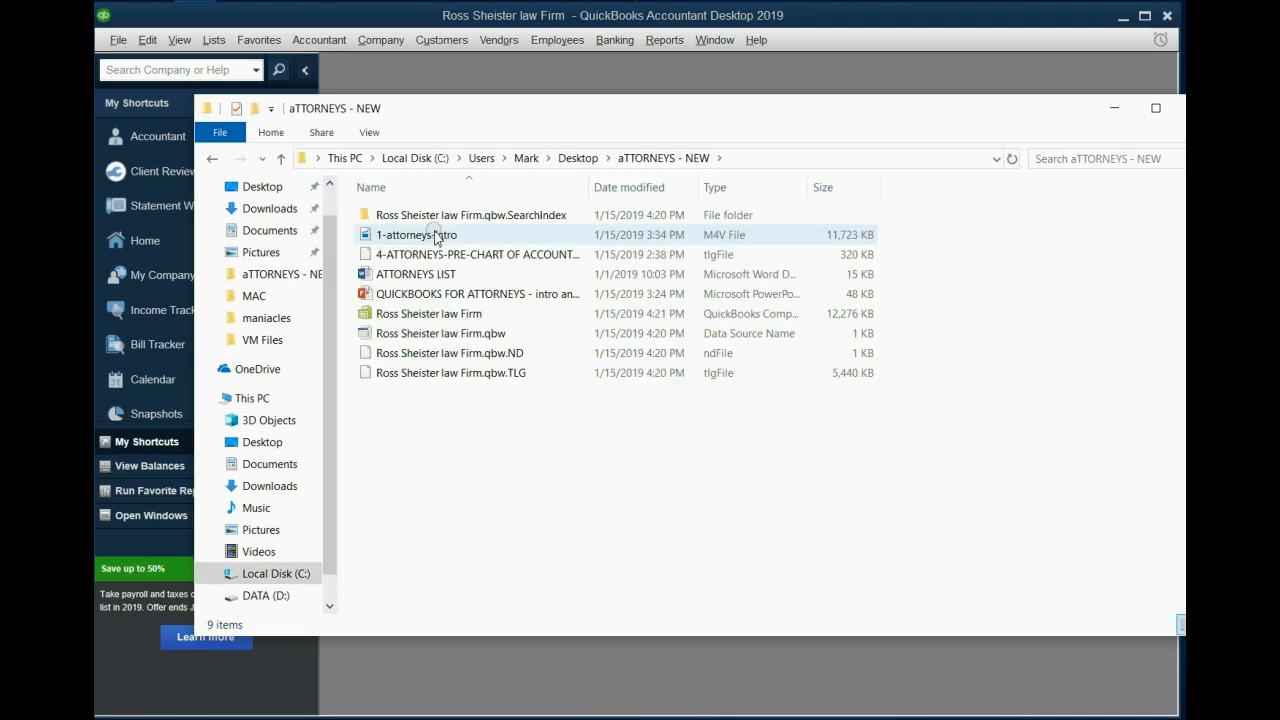
# - Try to copy the Ross Sheister law Firm company file and paste it onto the desktop
pyautogui.click(420, 315)
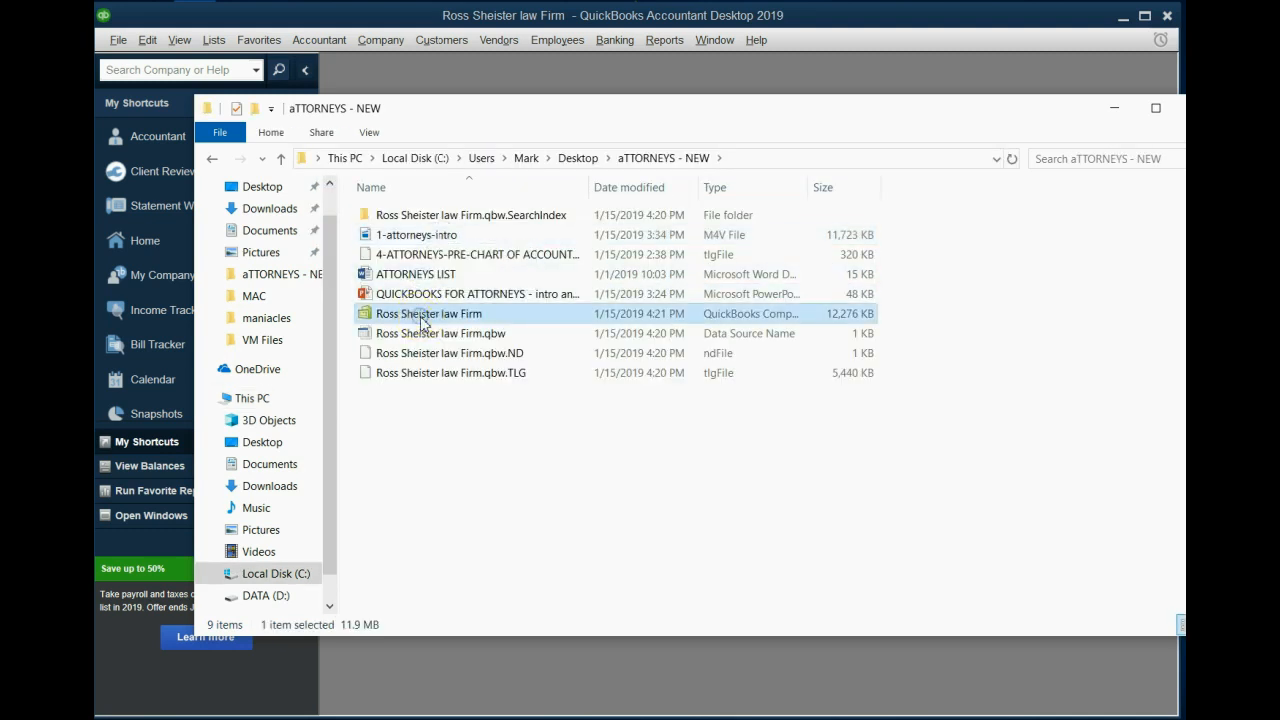
pyautogui.rightClick(421, 320)
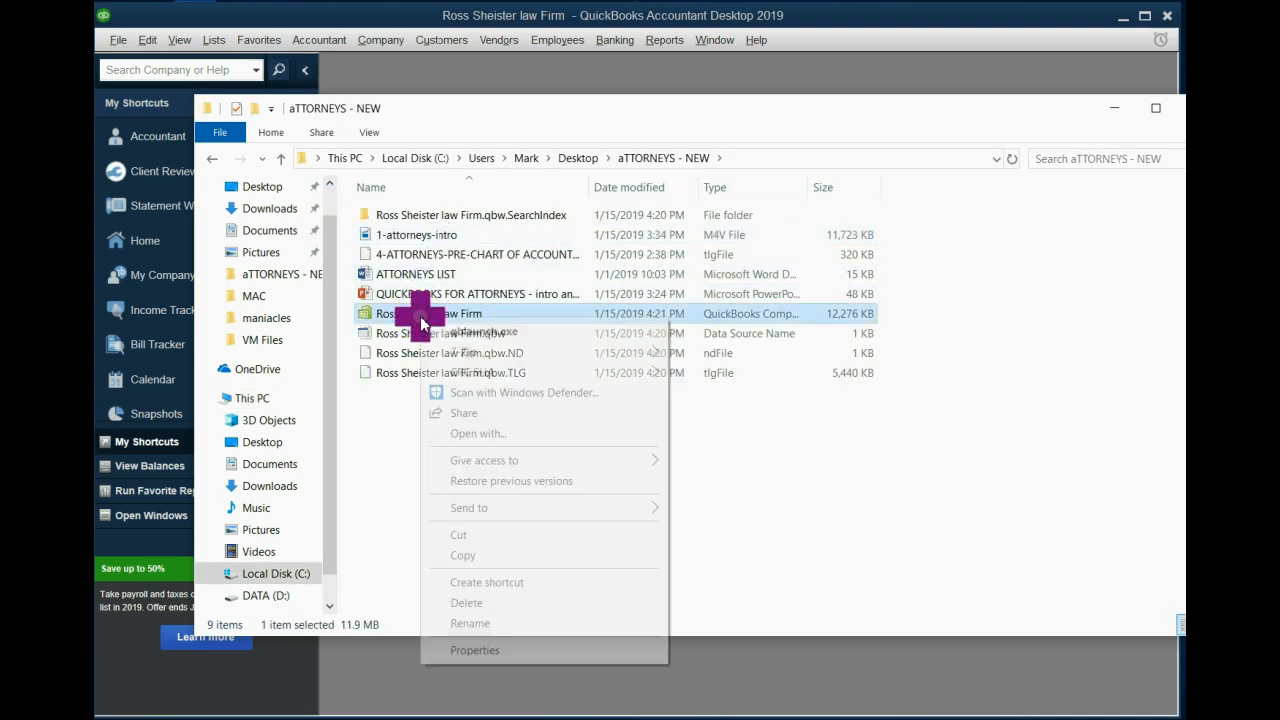
pyautogui.click(502, 556)
pyautogui.rightClick(1270, 343)
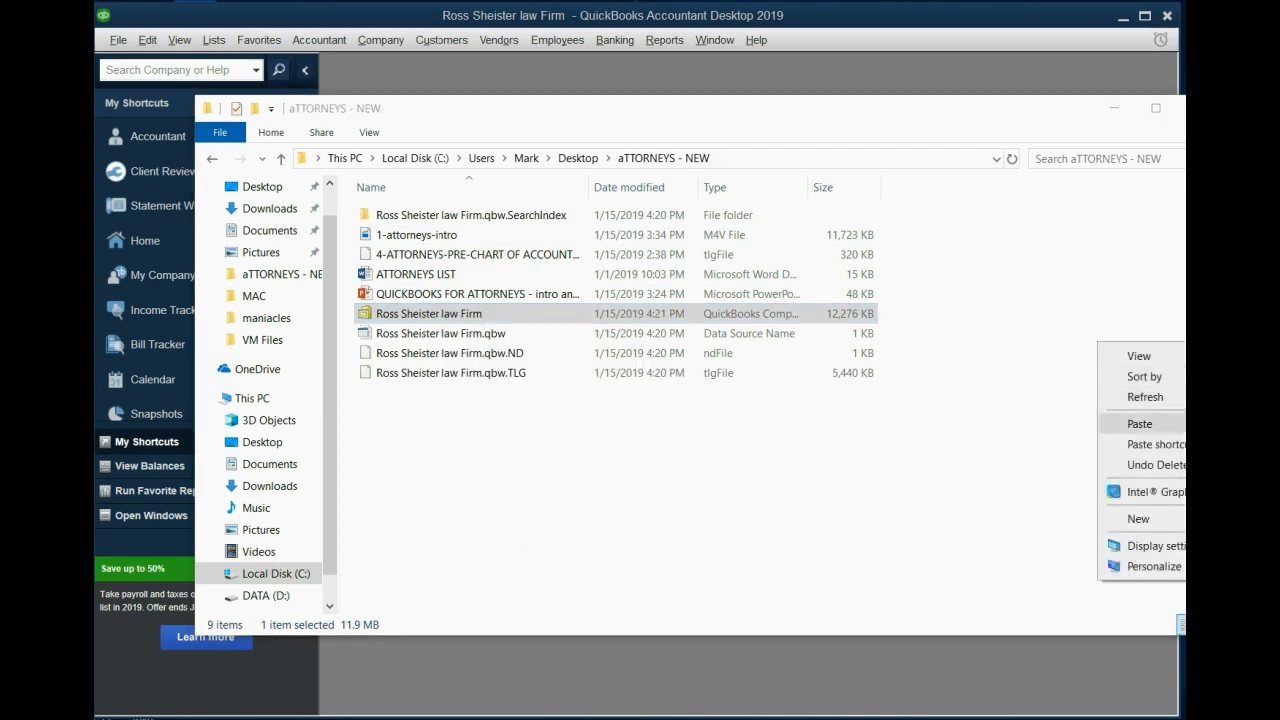
pyautogui.click(1150, 423)
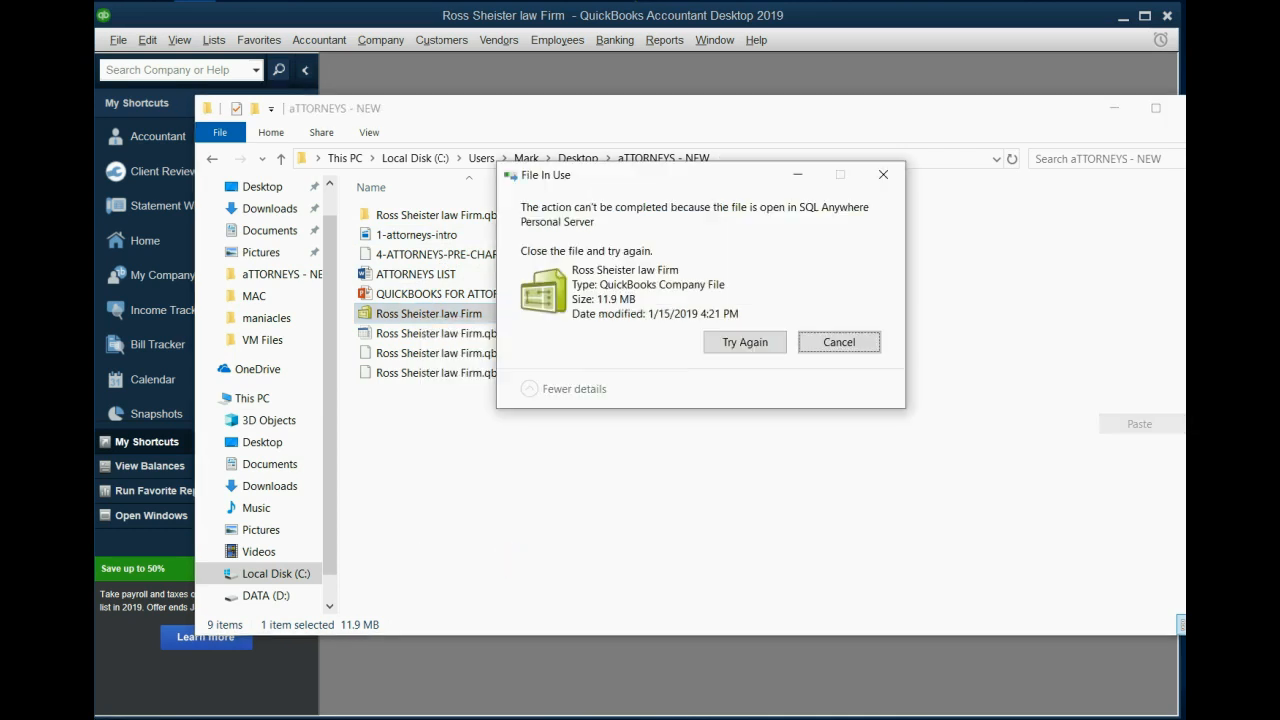
pyautogui.click(864, 345)
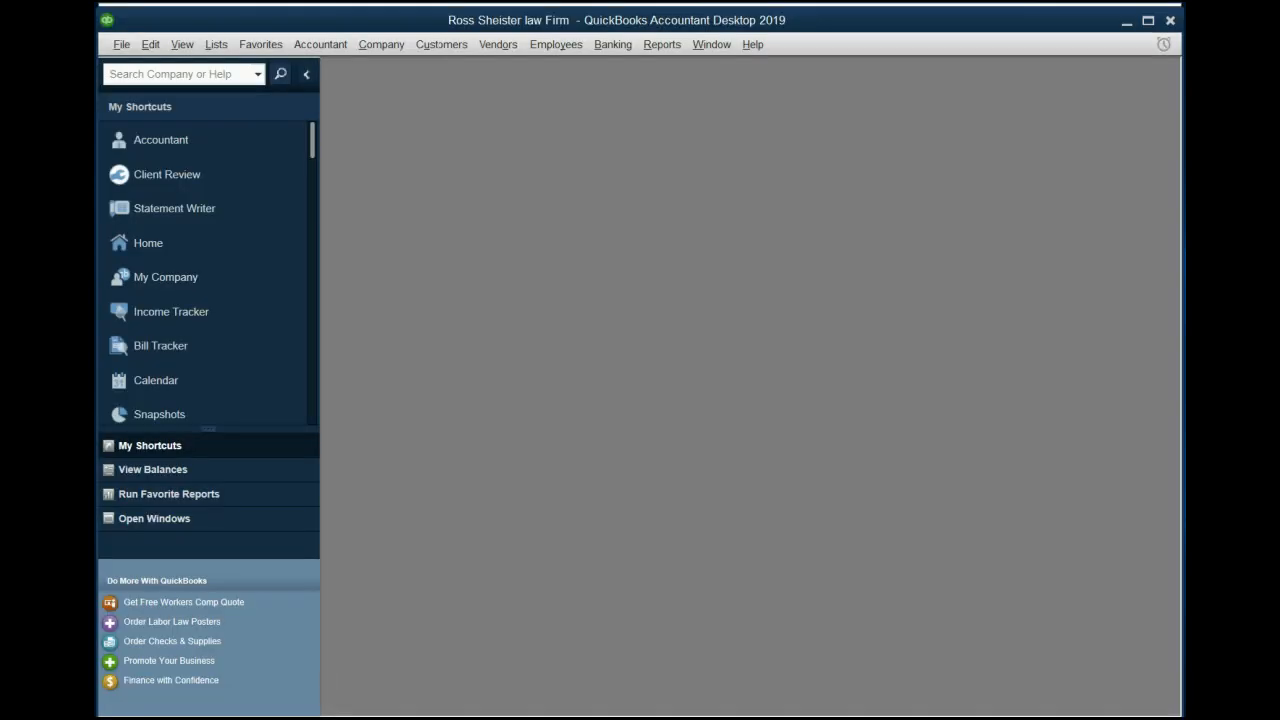
# - Open My Company, start editing the company information, and review each of its sections
pyautogui.click(390, 46)
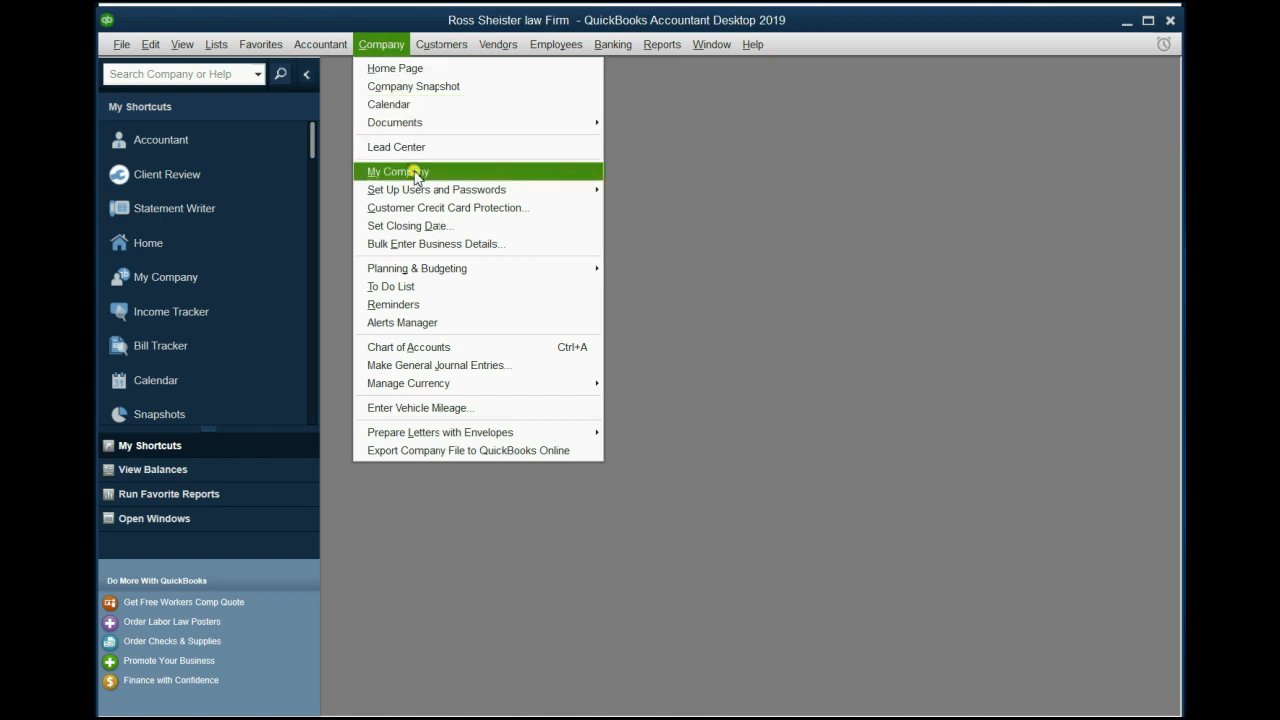
pyautogui.click(414, 171)
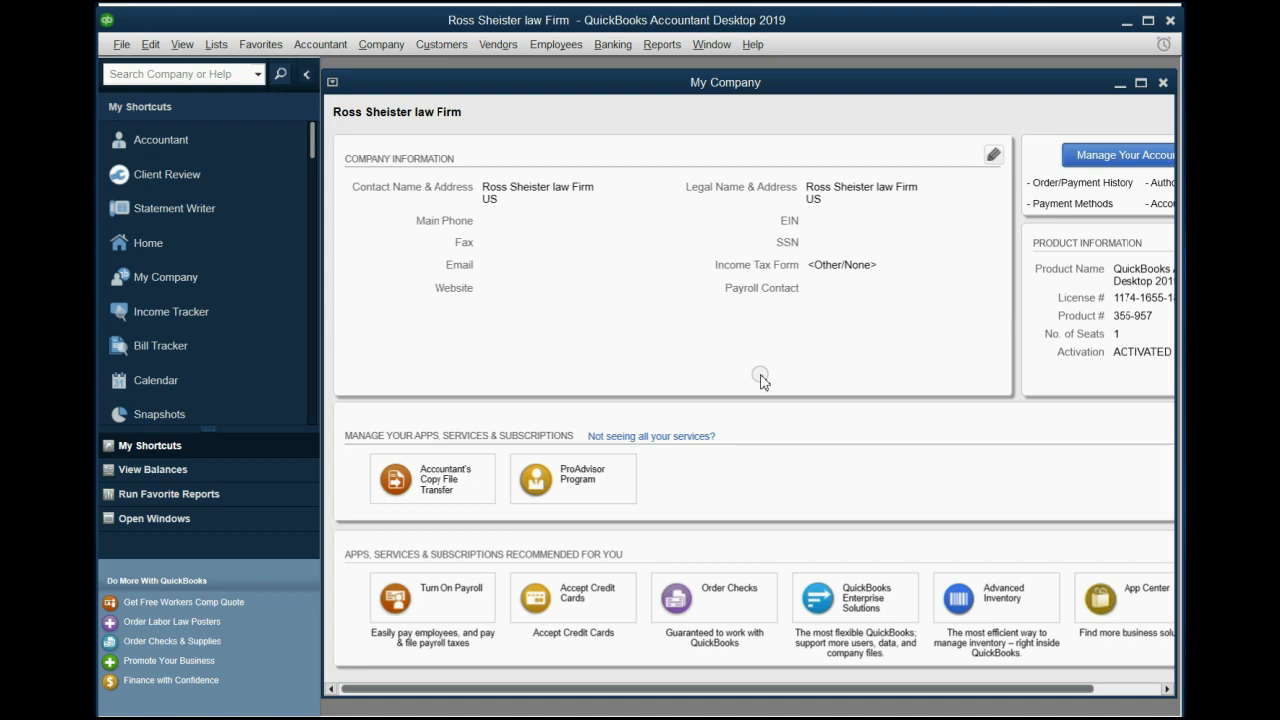
pyautogui.moveTo(896, 86); pyautogui.dragTo(895, 89)
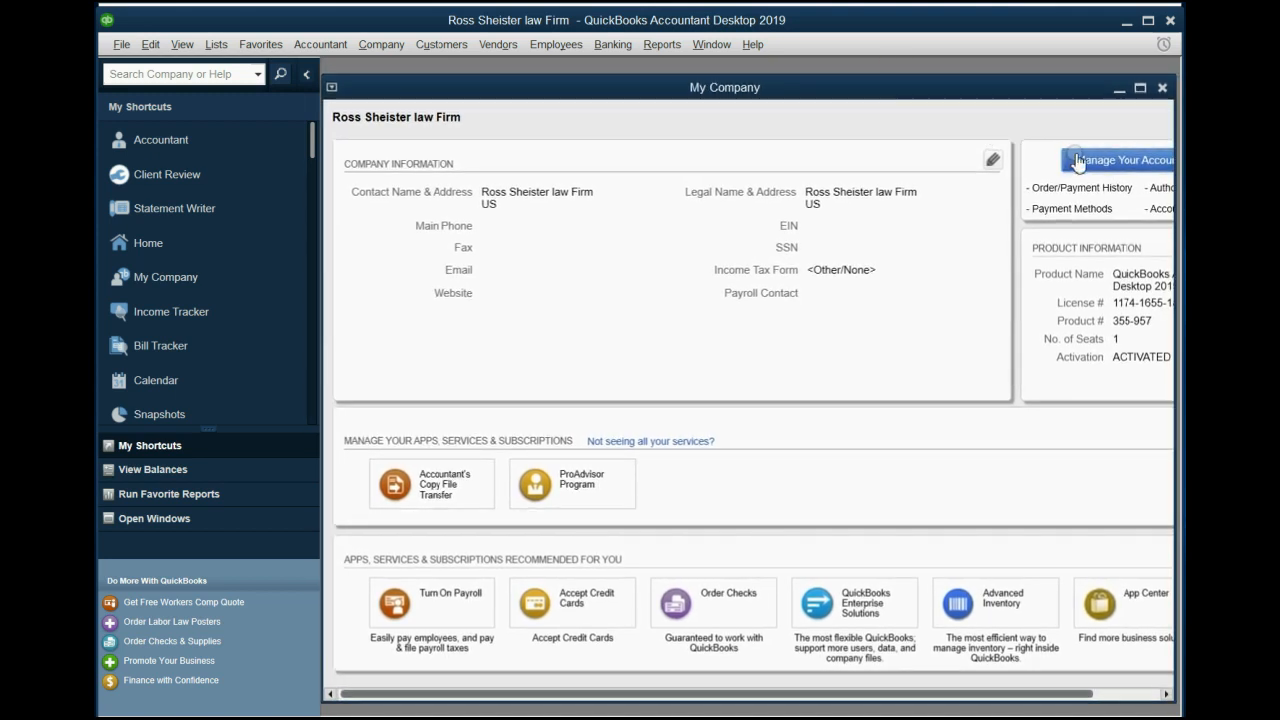
pyautogui.click(992, 161)
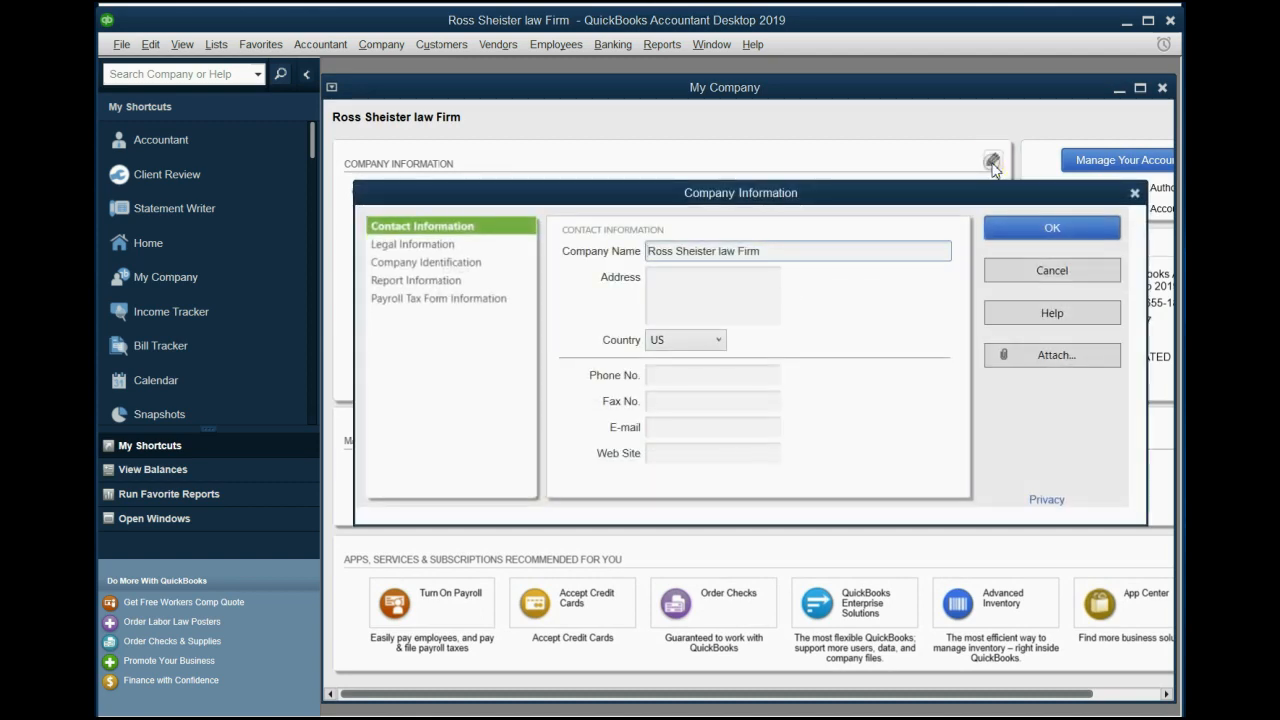
pyautogui.click(447, 246)
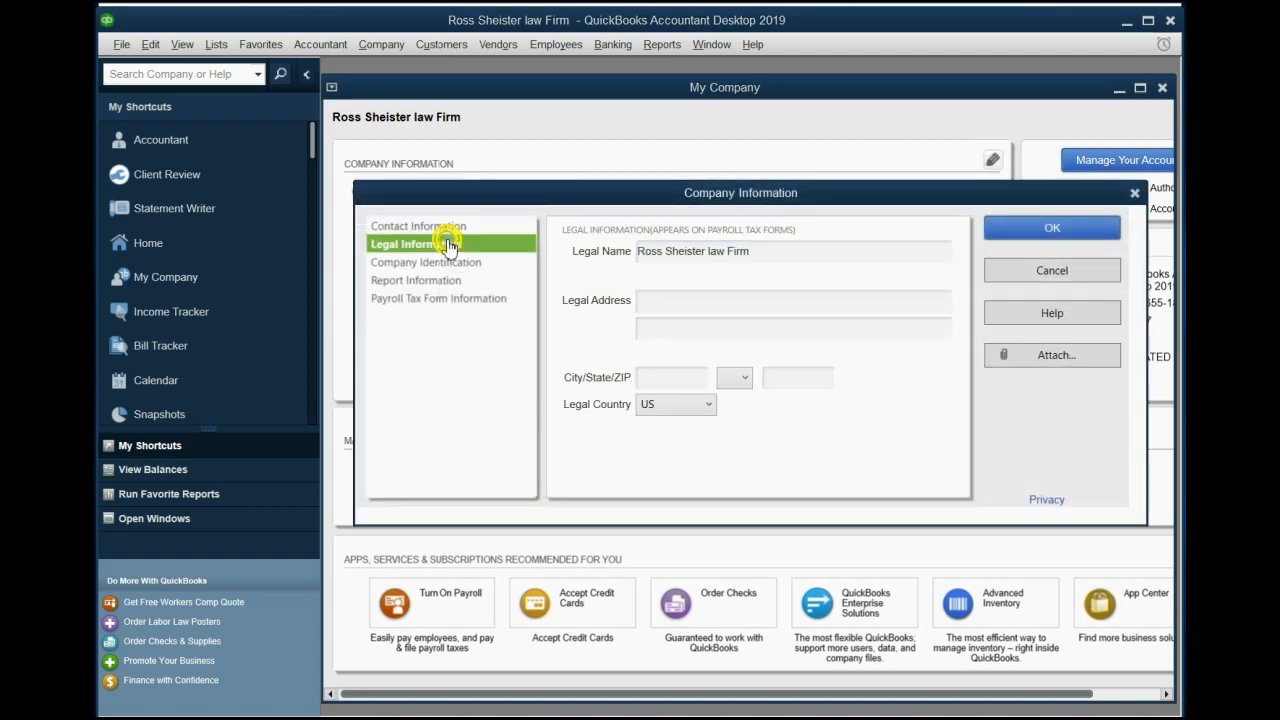
pyautogui.click(447, 262)
pyautogui.click(447, 281)
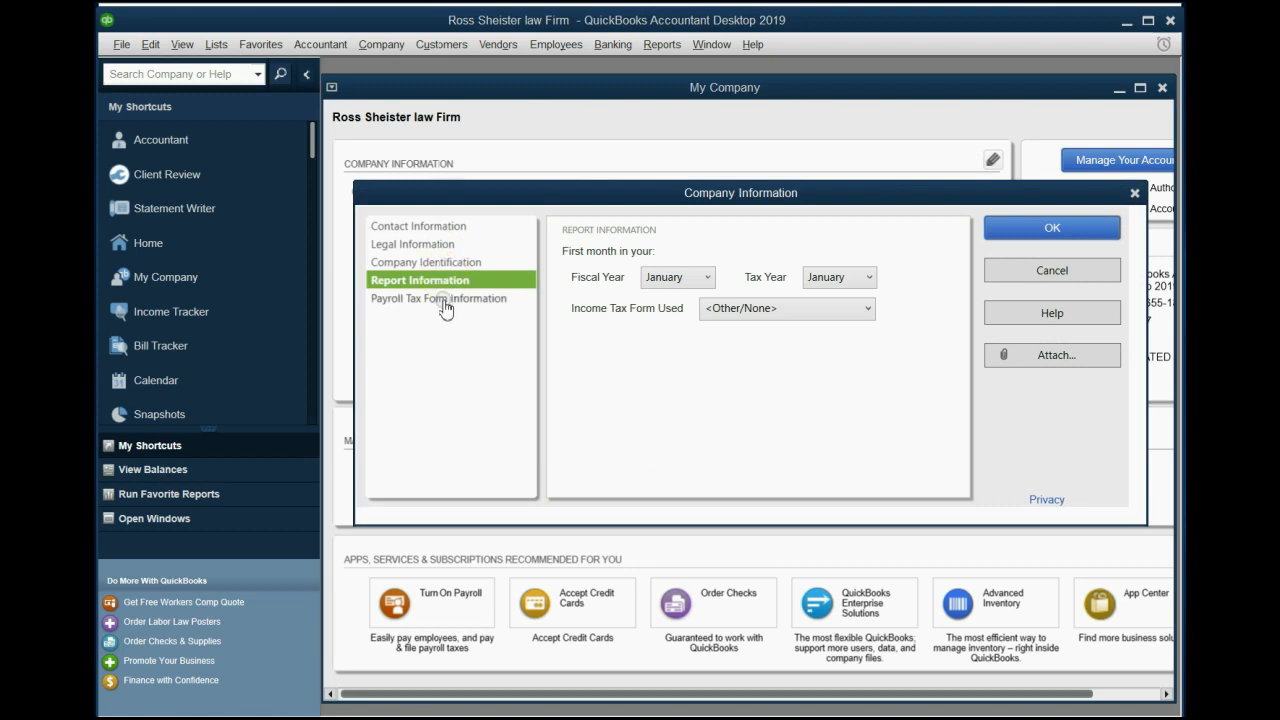
pyautogui.click(446, 300)
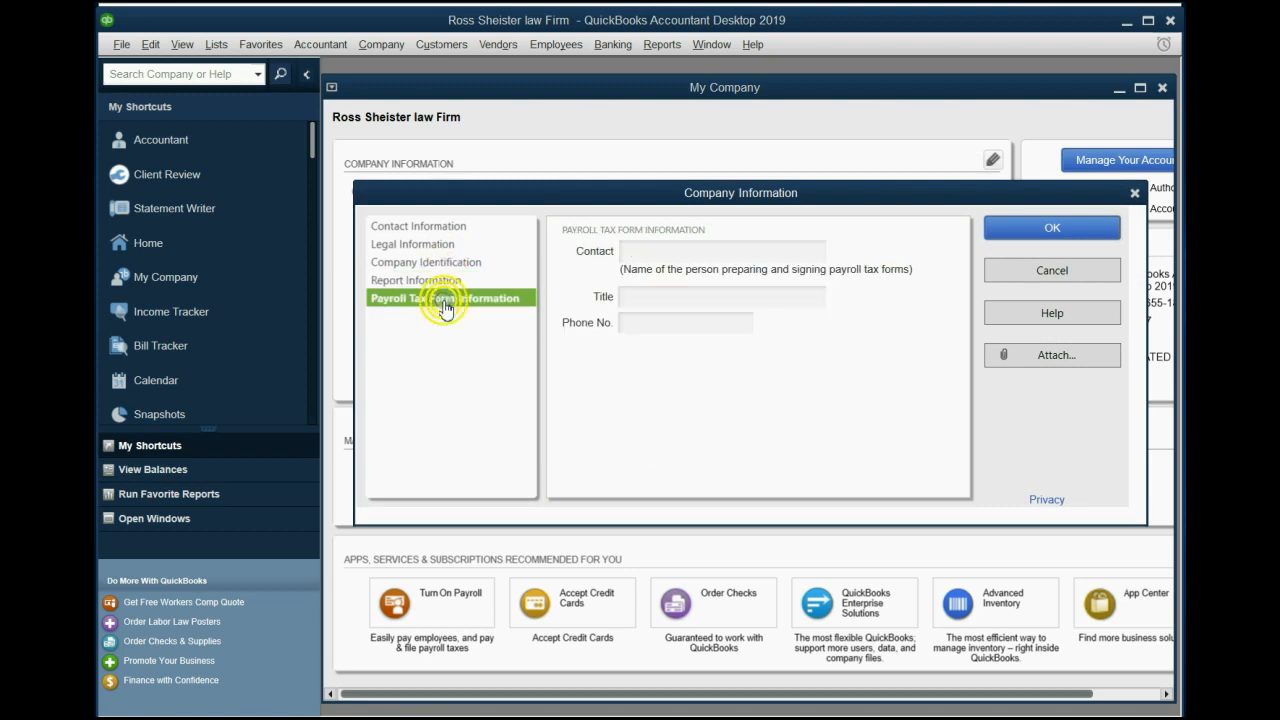
pyautogui.click(443, 229)
# - Enter the company's address and main phone number in the contact information
pyautogui.click(737, 281)
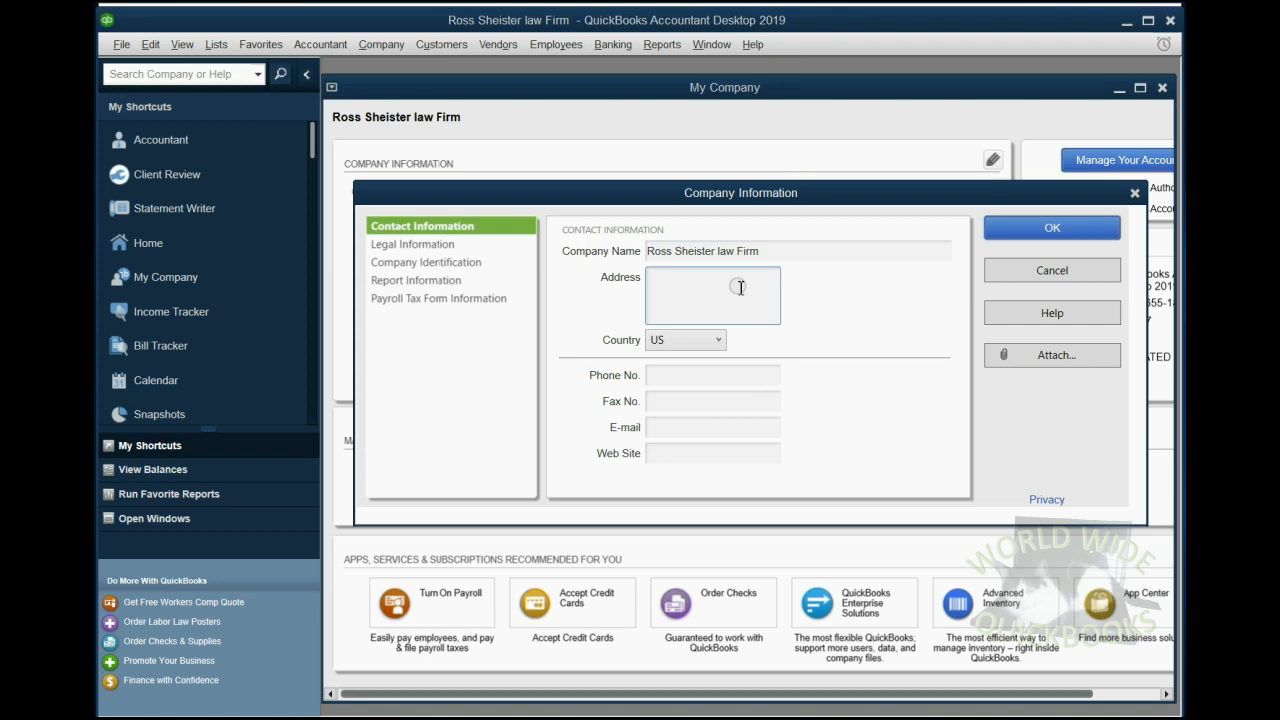
pyautogui.write('Greatneck ')
pyautogui.write('or manha')
pyautogui.write('sset whate')
pyautogui.write('ver')
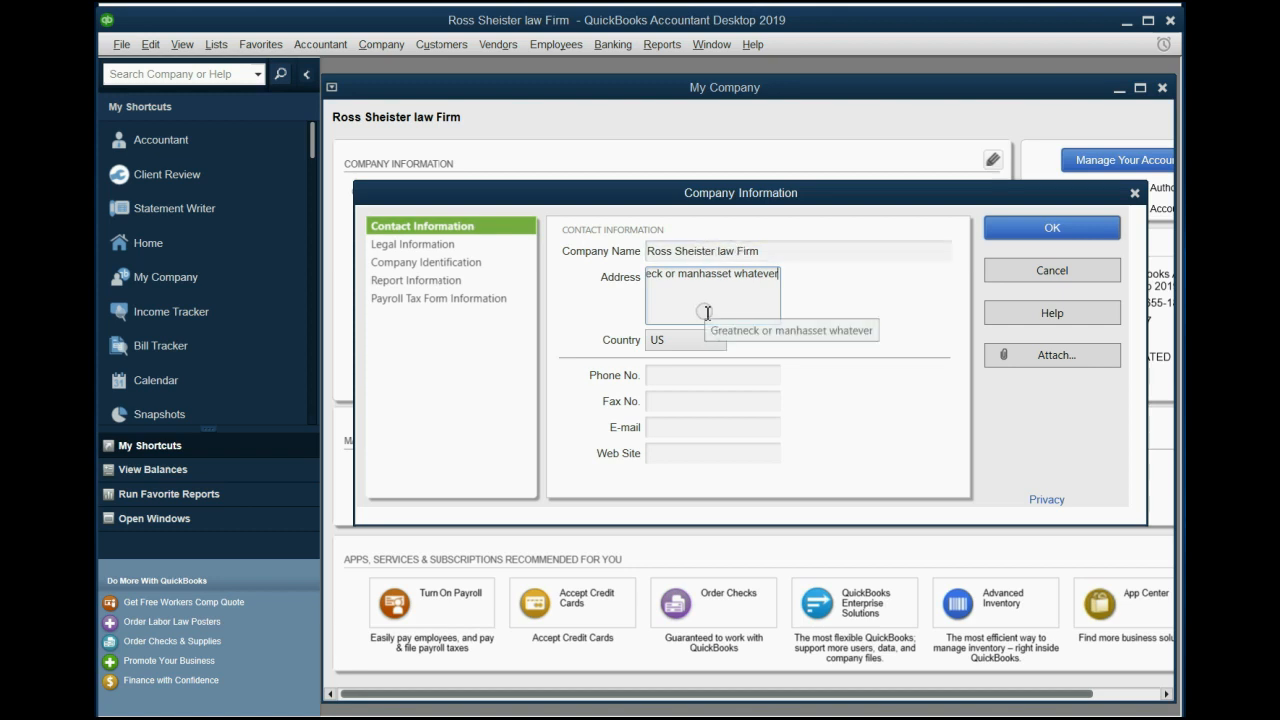
pyautogui.click(701, 375)
pyautogui.write('555555555')
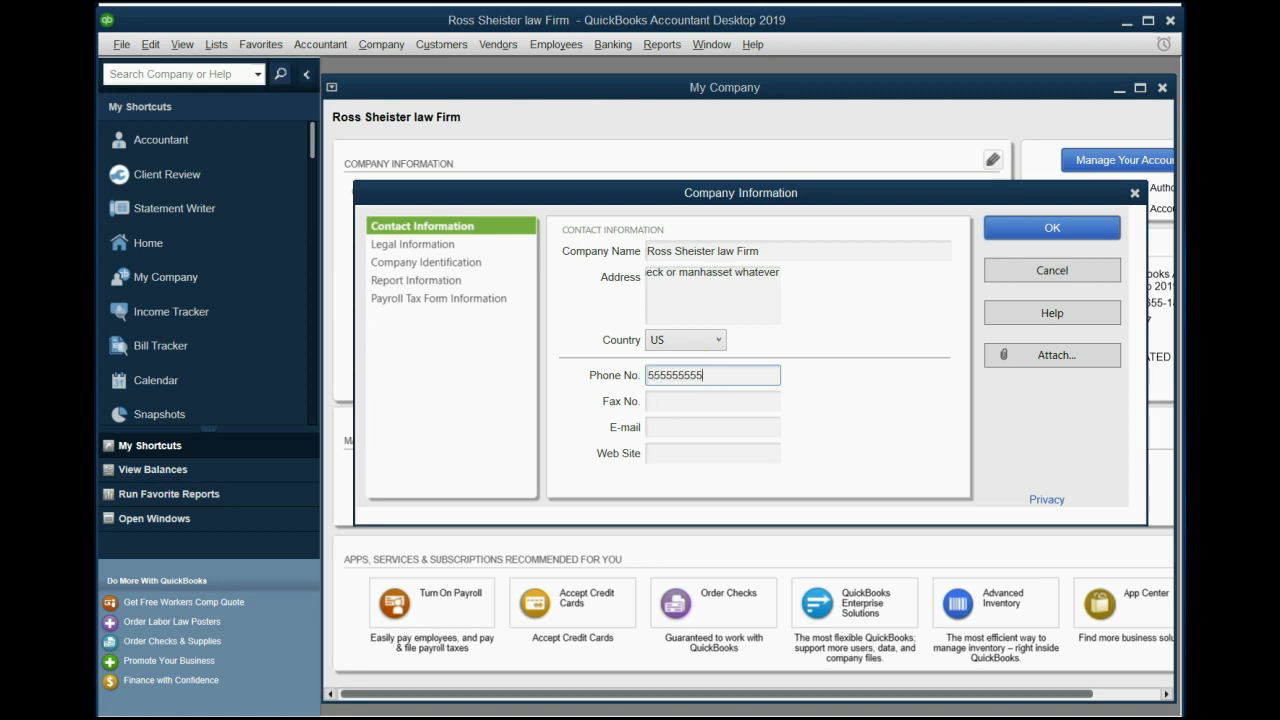
pyautogui.click(695, 405)
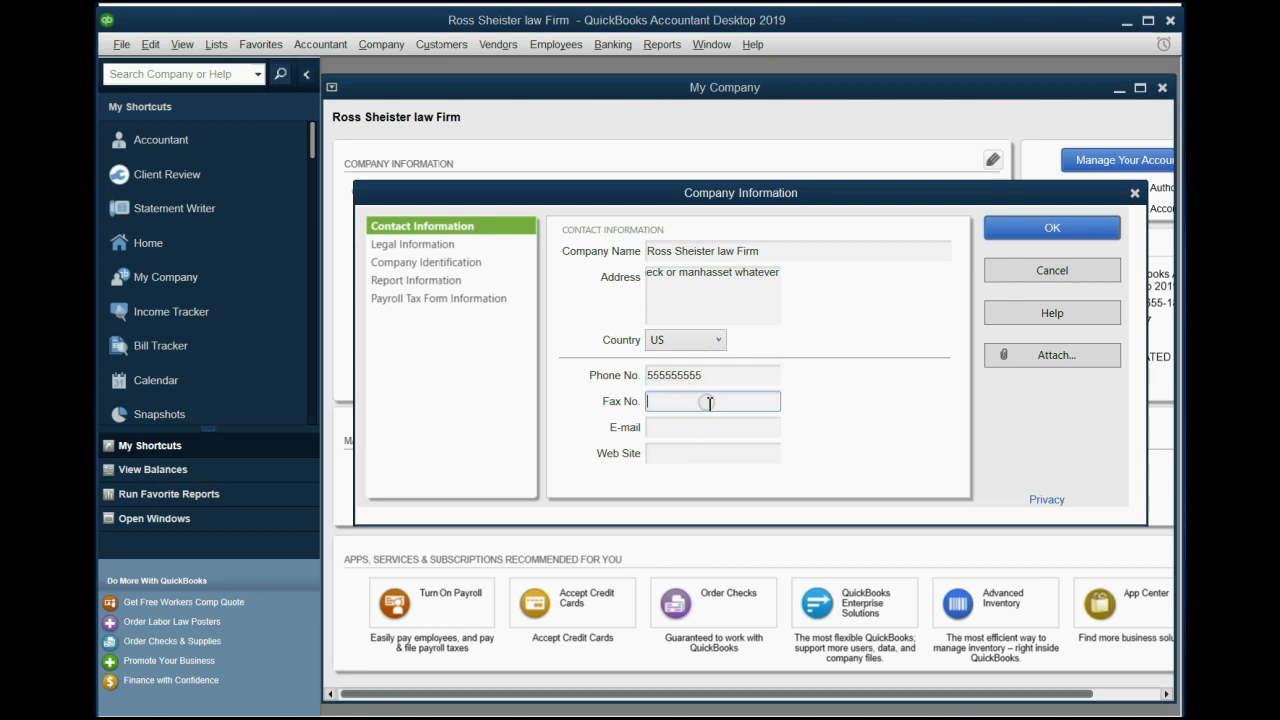
# - Review the legal information and company identification fields
pyautogui.click(431, 247)
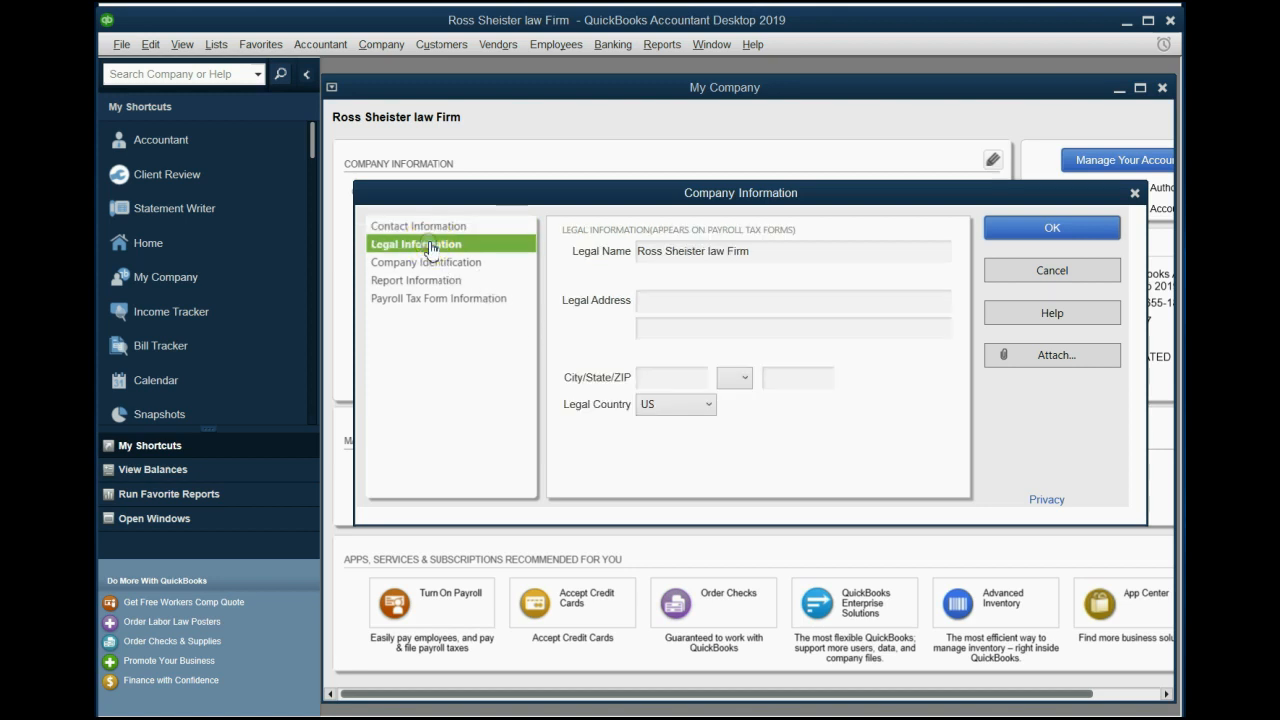
pyautogui.click(668, 303)
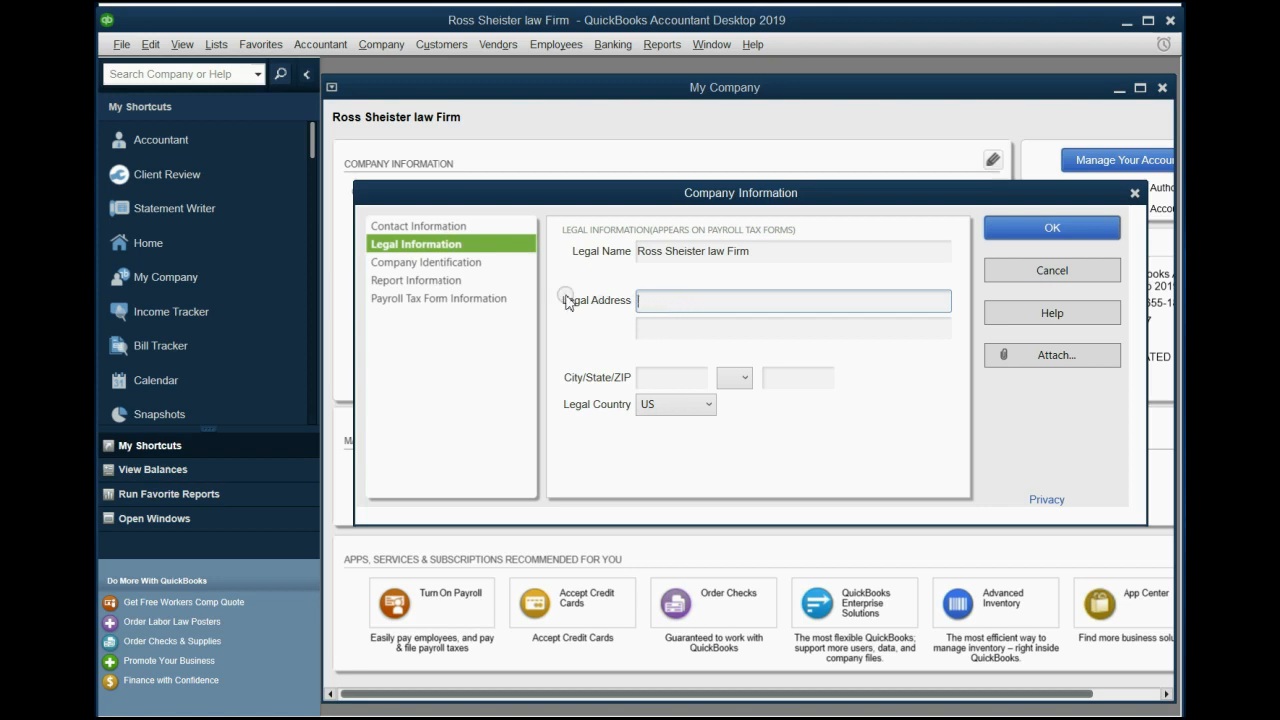
pyautogui.click(467, 266)
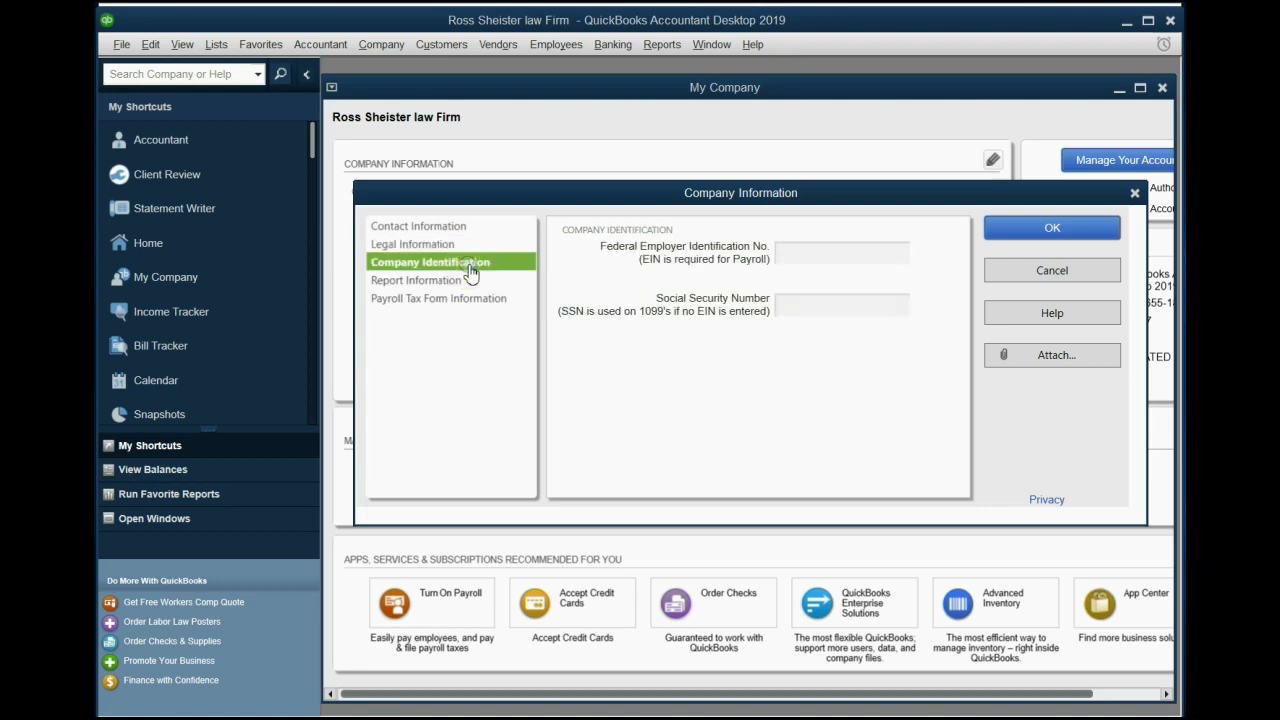
pyautogui.click(792, 256)
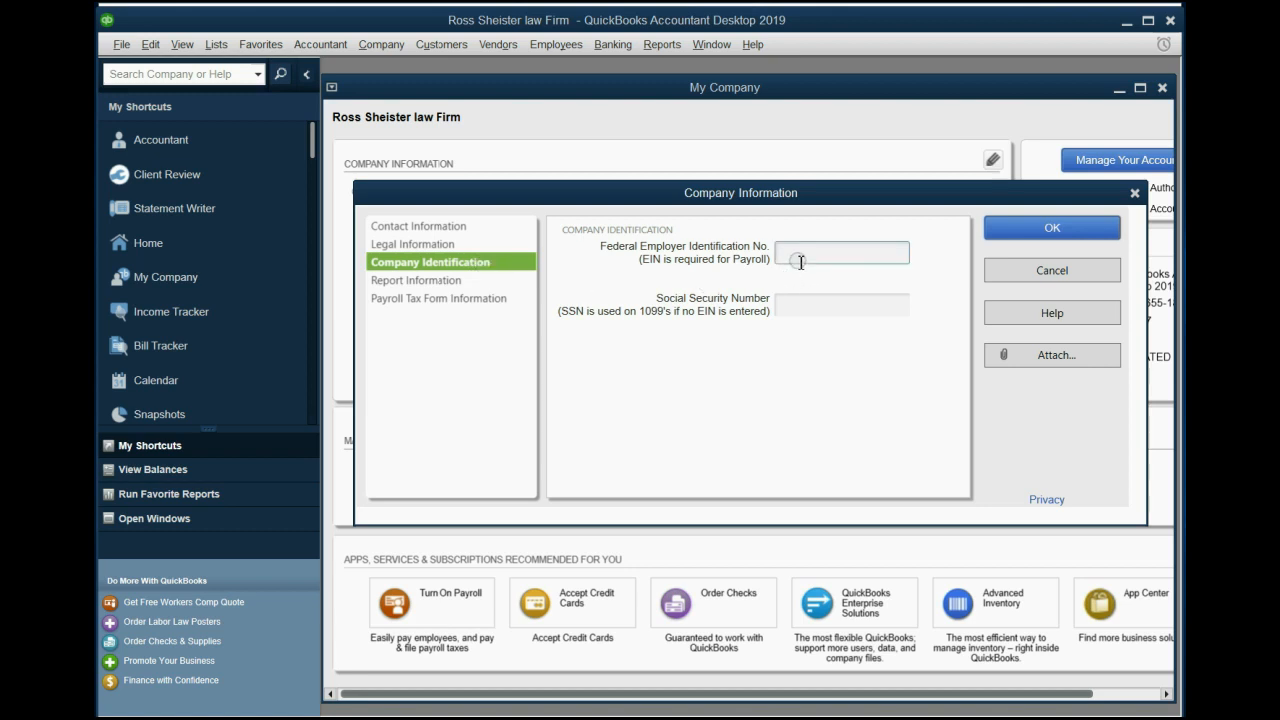
pyautogui.click(810, 311)
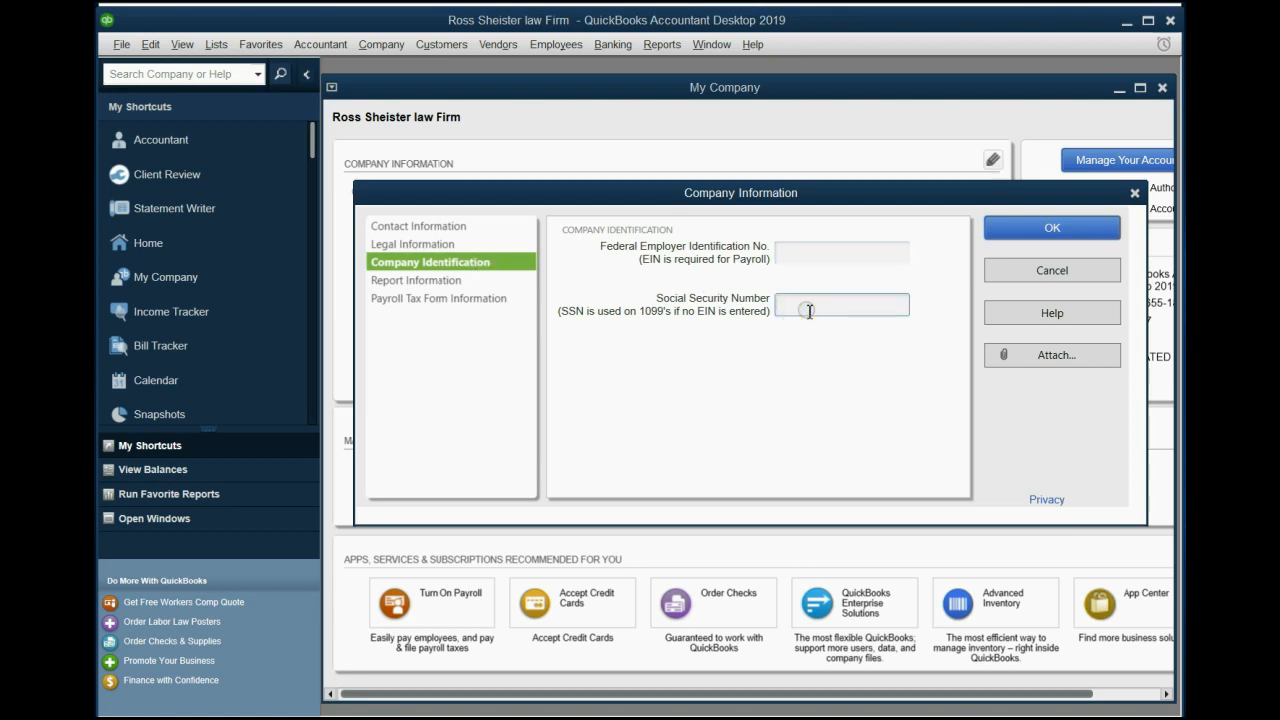
# - Set the income tax form used to Form 1040 (Sole Proprietor) in the report information
pyautogui.click(472, 282)
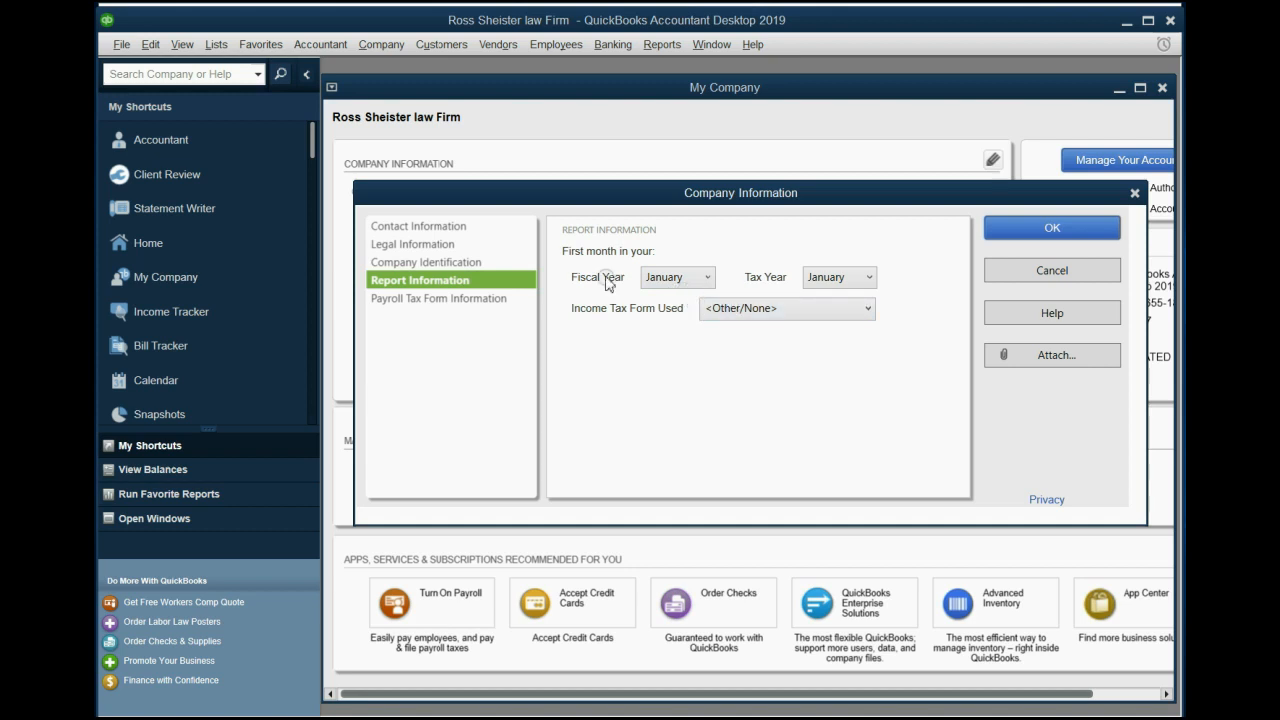
pyautogui.click(685, 287)
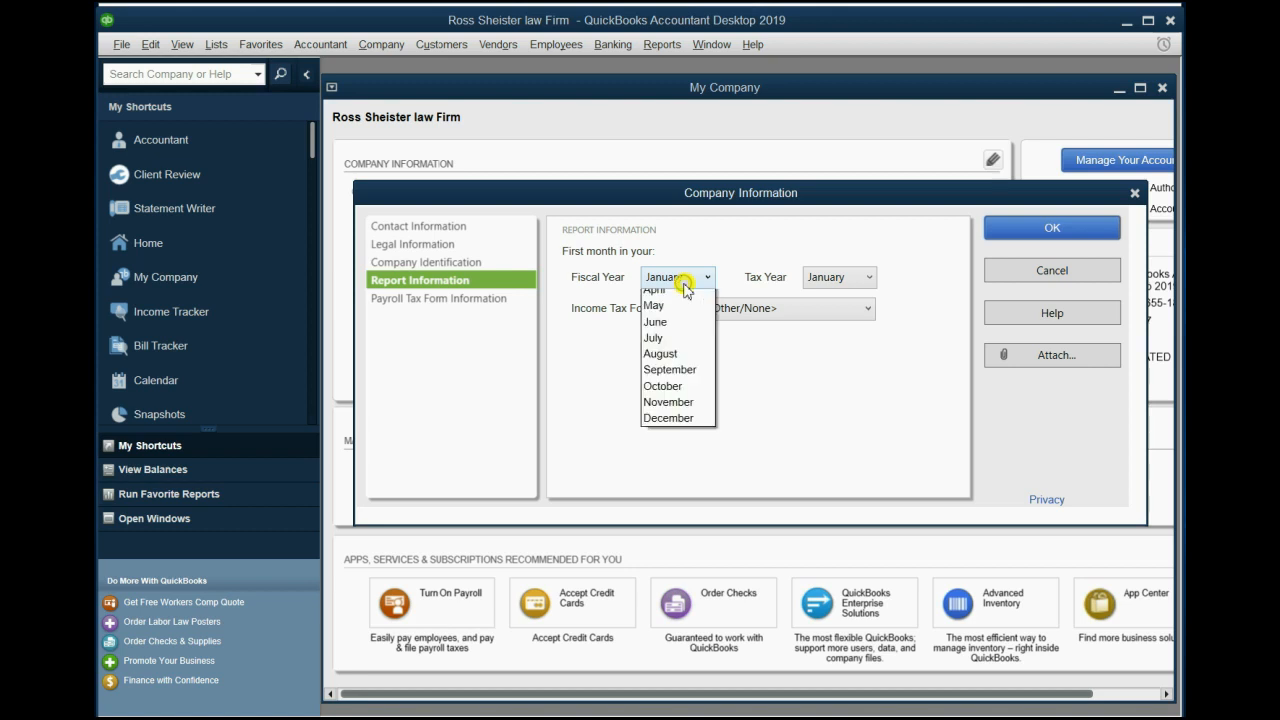
pyautogui.click(684, 288)
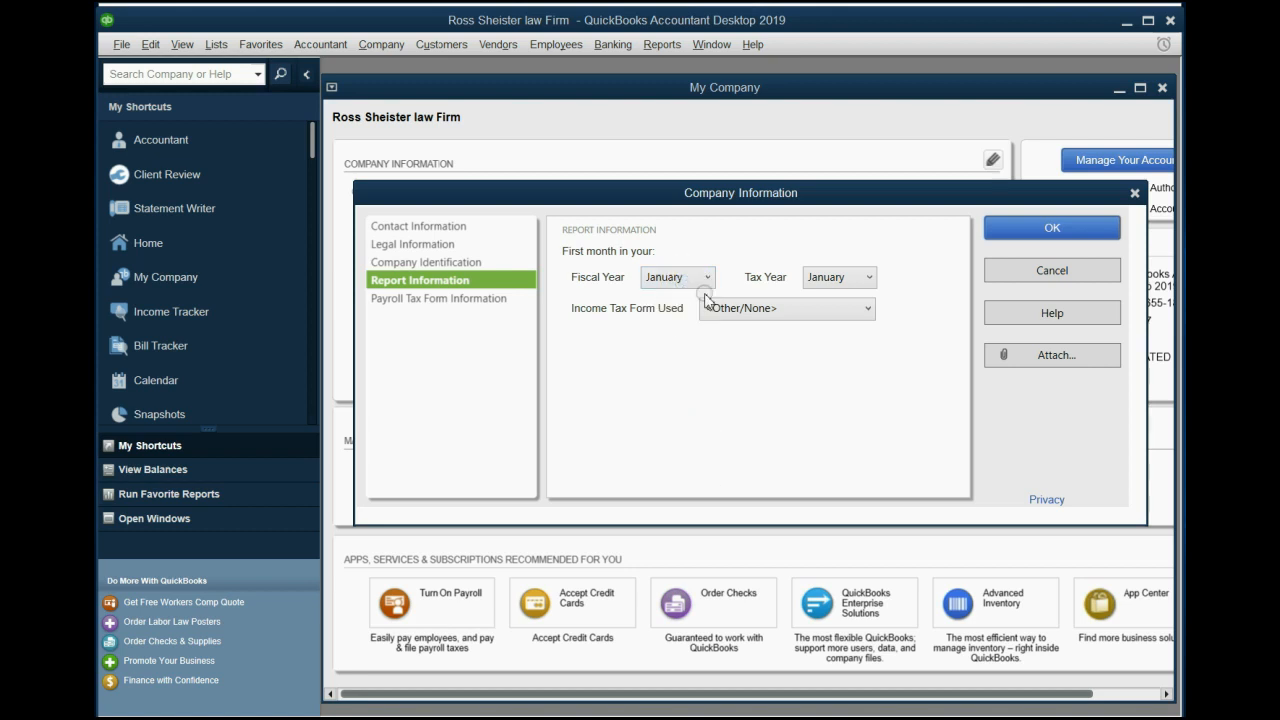
pyautogui.click(747, 310)
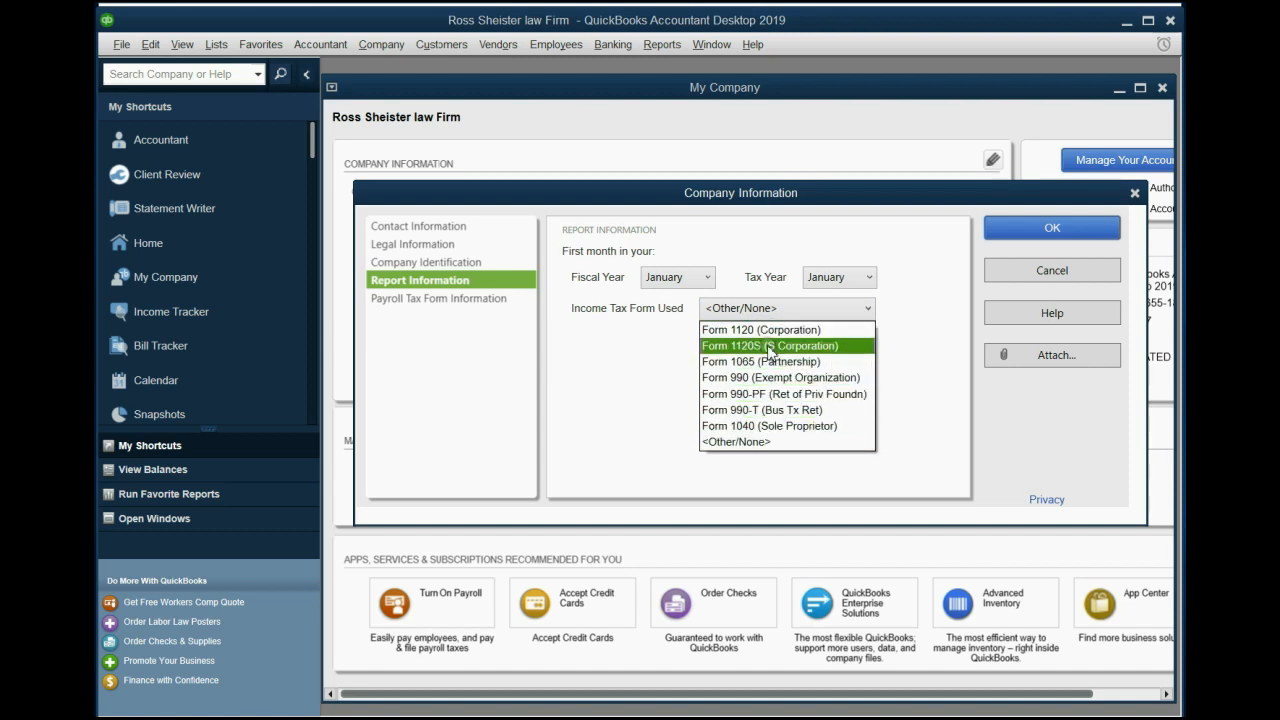
pyautogui.click(758, 426)
pyautogui.click(752, 355)
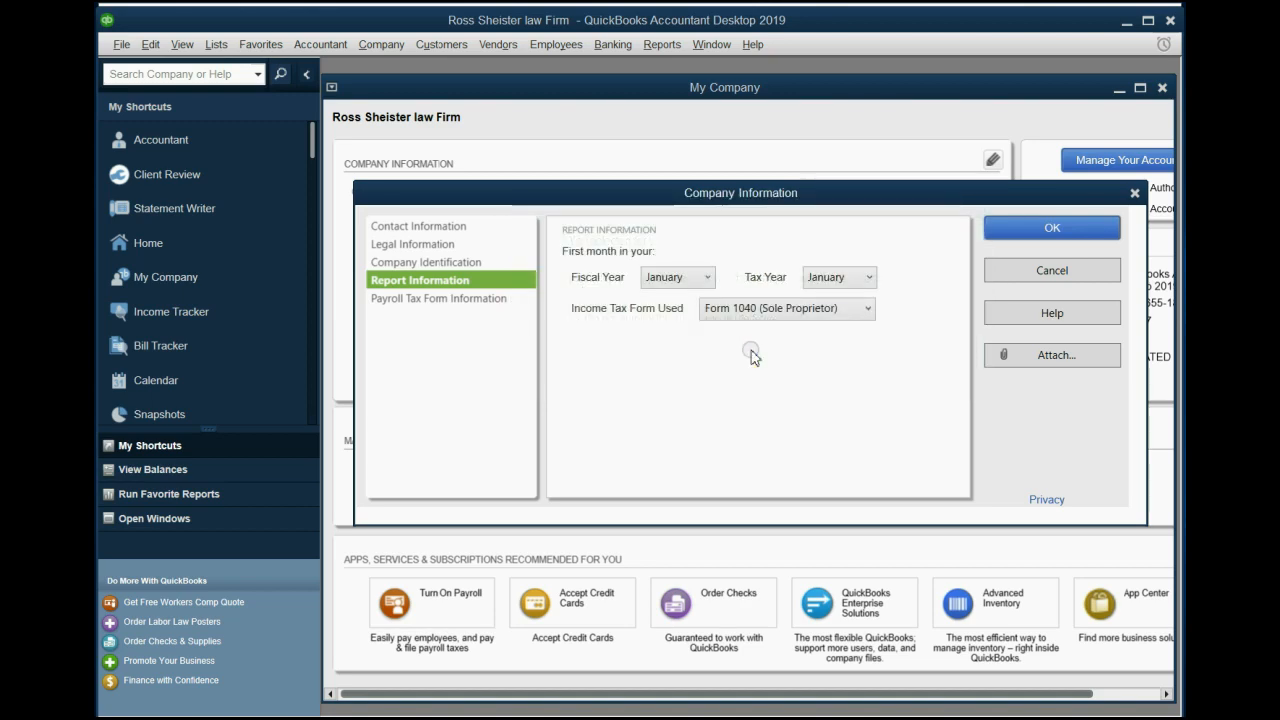
# - Save the company information, declining to go back and update the legal address
pyautogui.click(1018, 233)
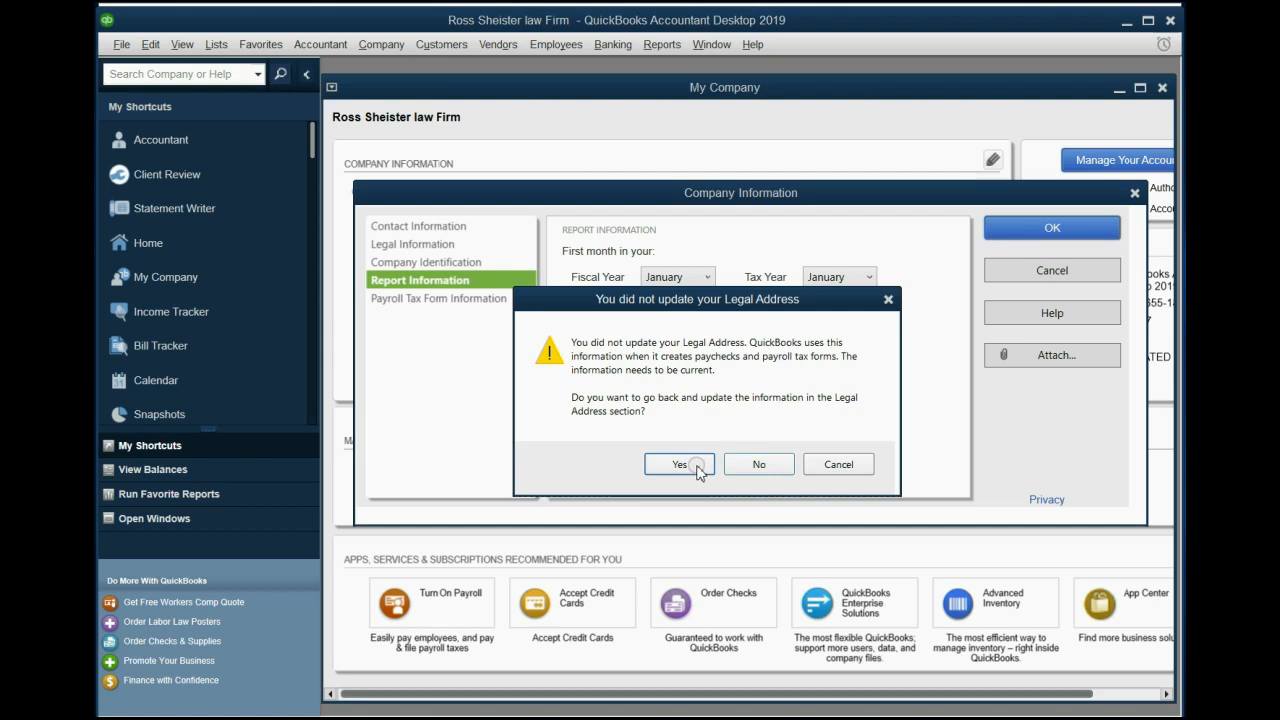
pyautogui.click(753, 465)
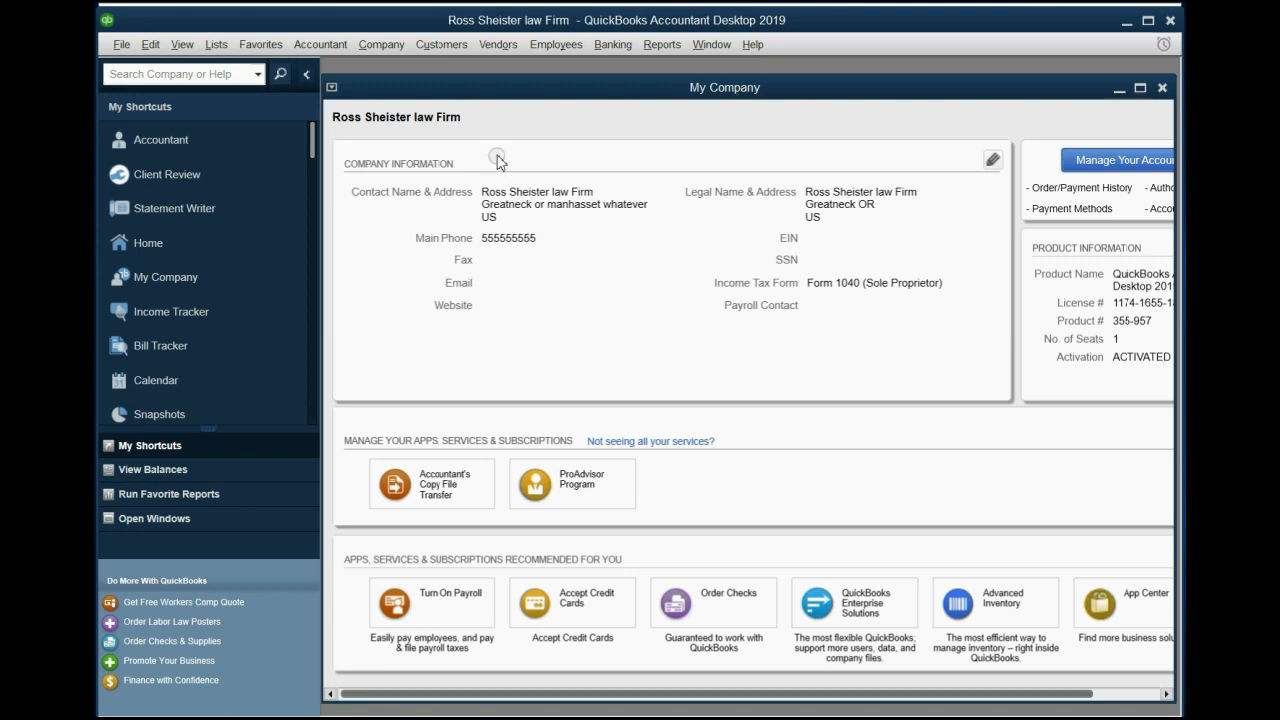
pyautogui.click(378, 46)
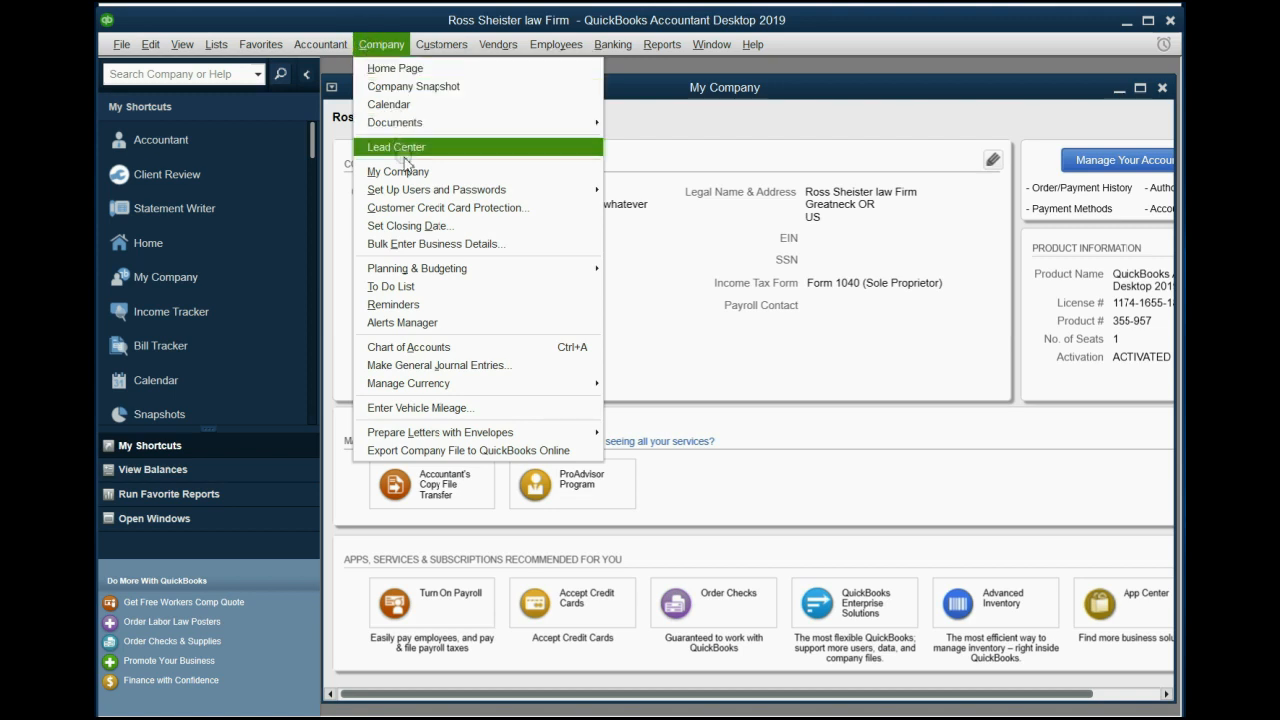
pyautogui.click(827, 160)
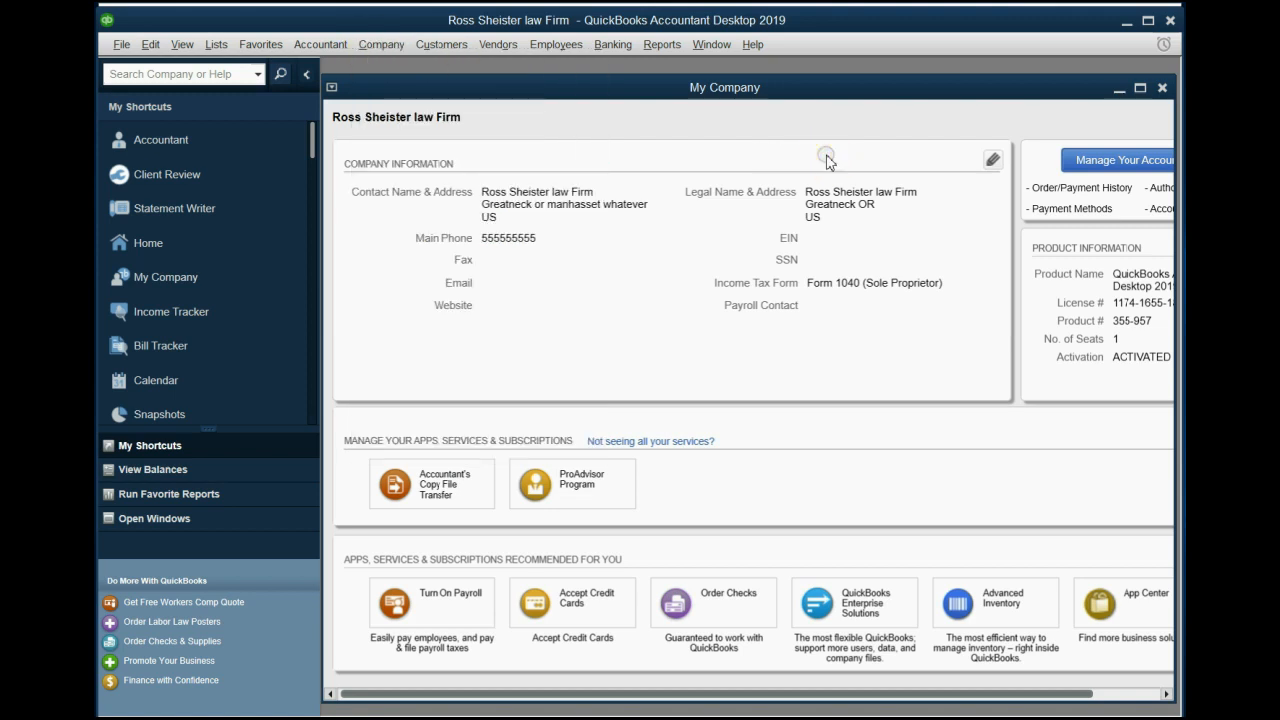